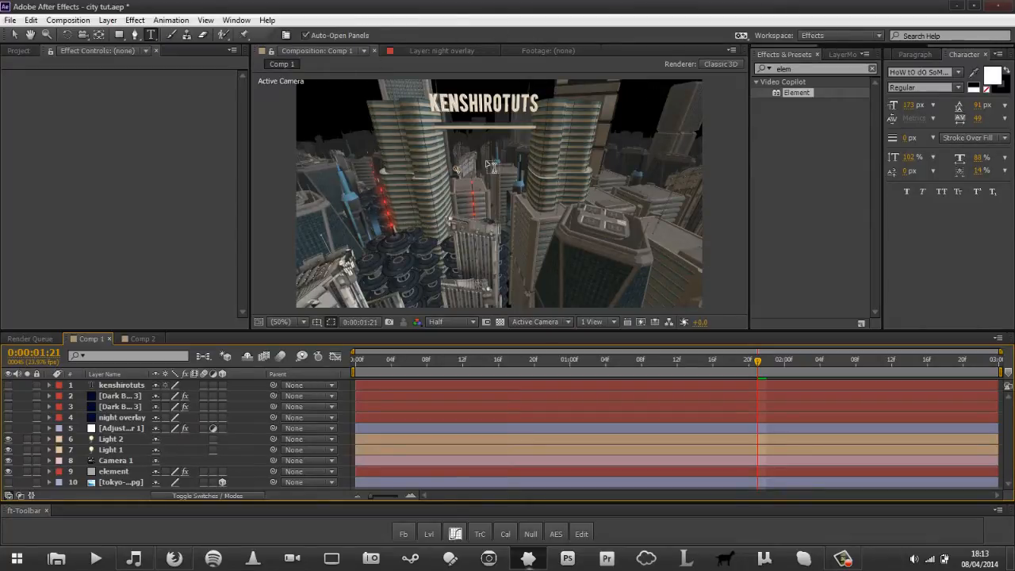
# Step: Compare the Comp 1 scene with the light, Tokyo background, dark blue solid, night overlay and adjustment layers switched off and on
pyautogui.click(118, 472)
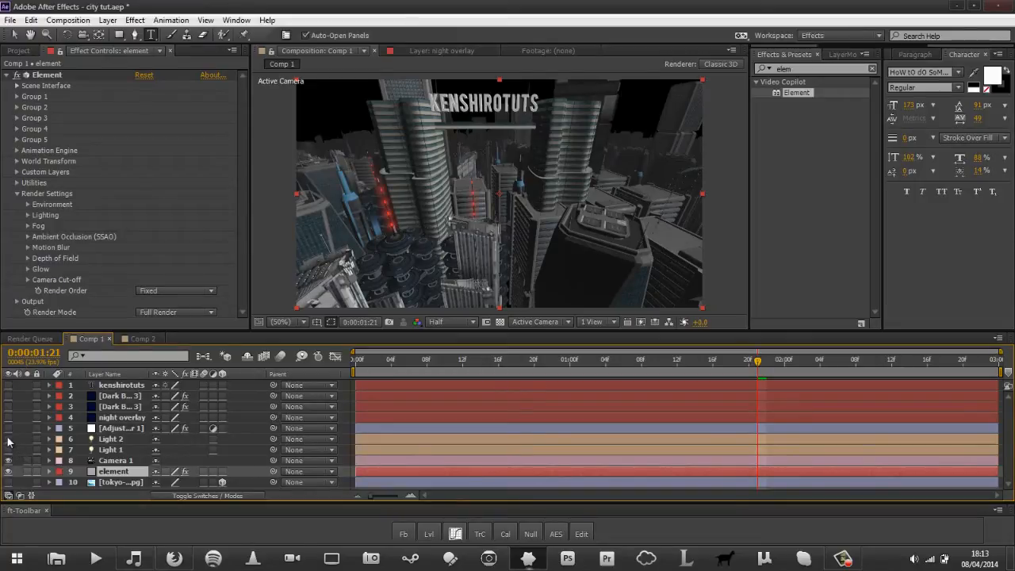
pyautogui.click(8, 440)
pyautogui.click(8, 450)
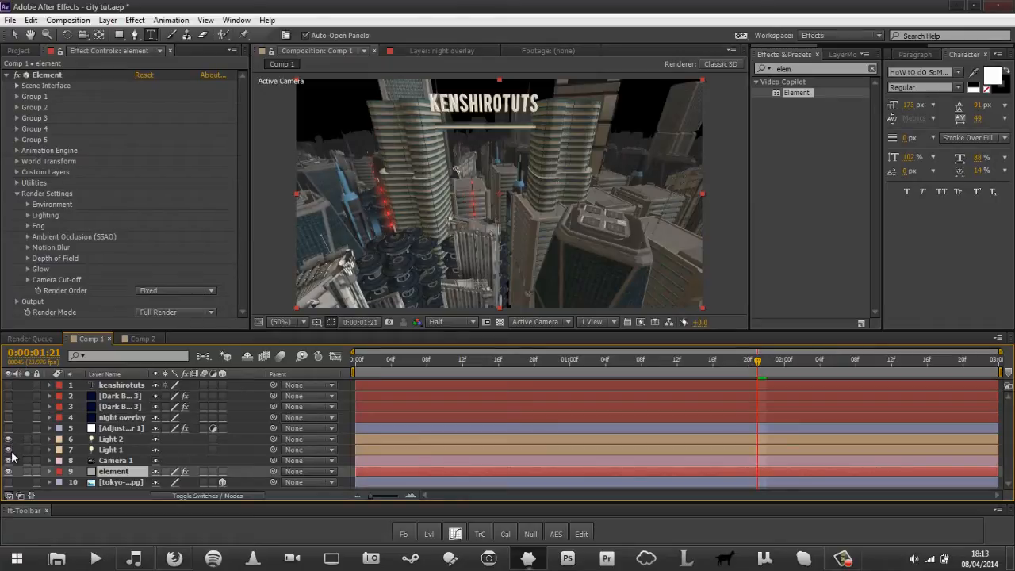
pyautogui.click(8, 482)
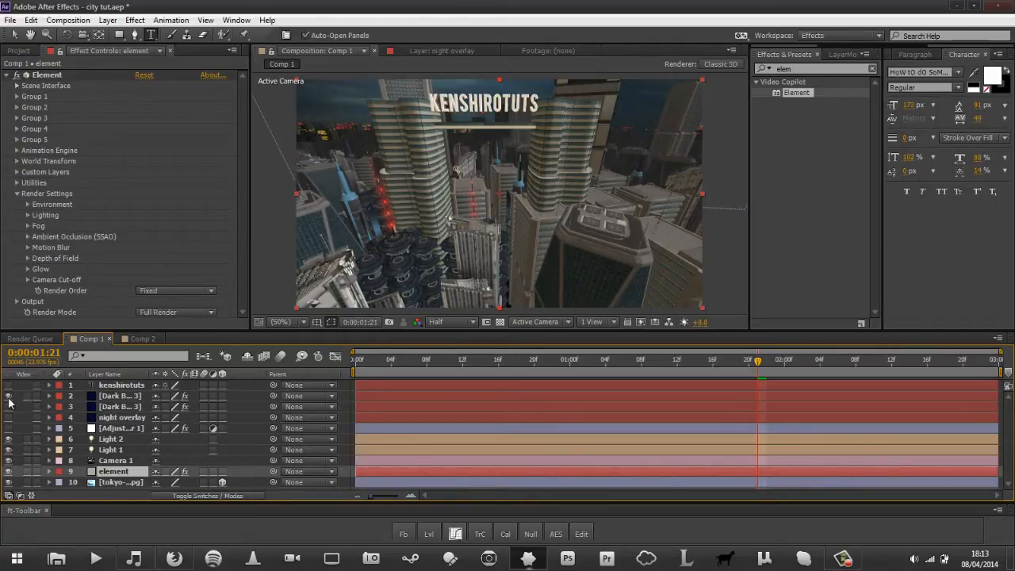
pyautogui.moveTo(9, 405); pyautogui.dragTo(9, 428)
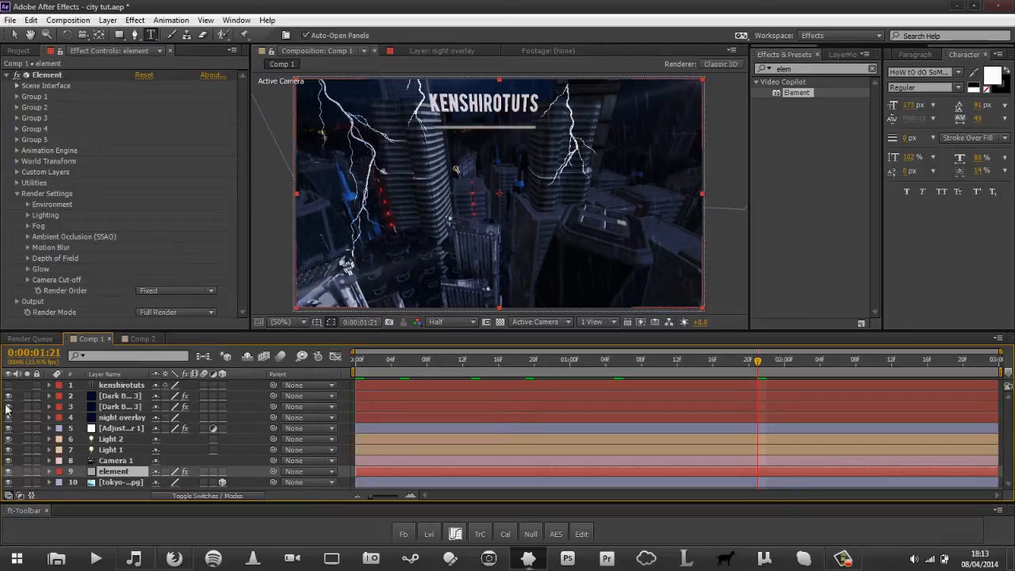
pyautogui.moveTo(9, 405); pyautogui.dragTo(8, 429)
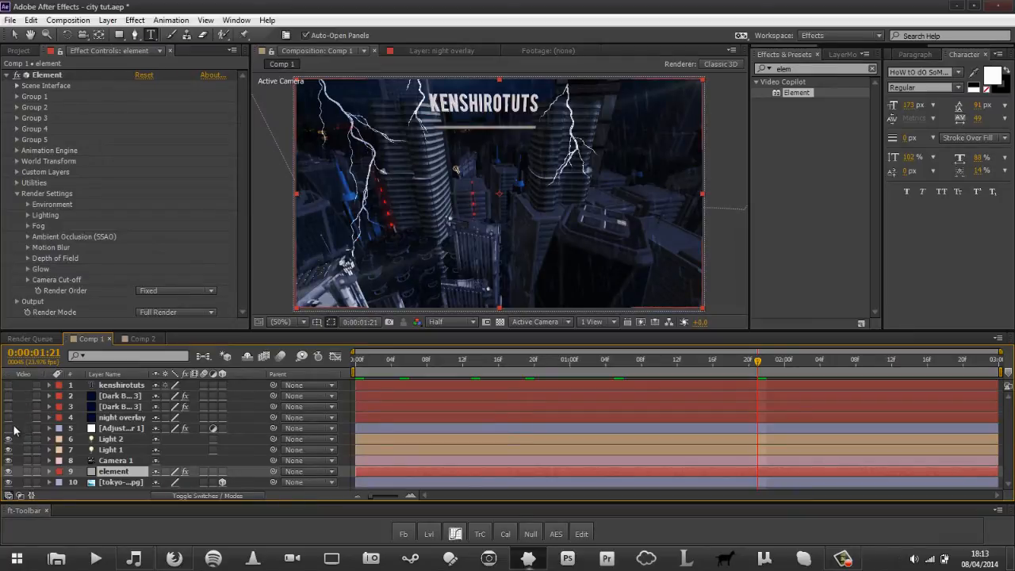
pyautogui.click(8, 482)
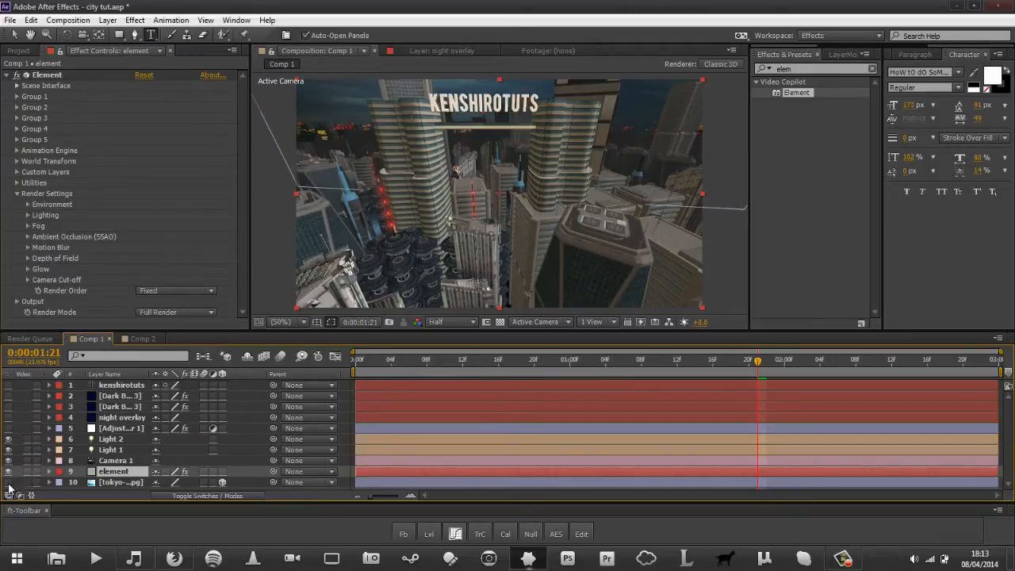
# Step: Switch to Comp 2 and create a green full-frame solid layer with the default solid settings
pyautogui.click(139, 339)
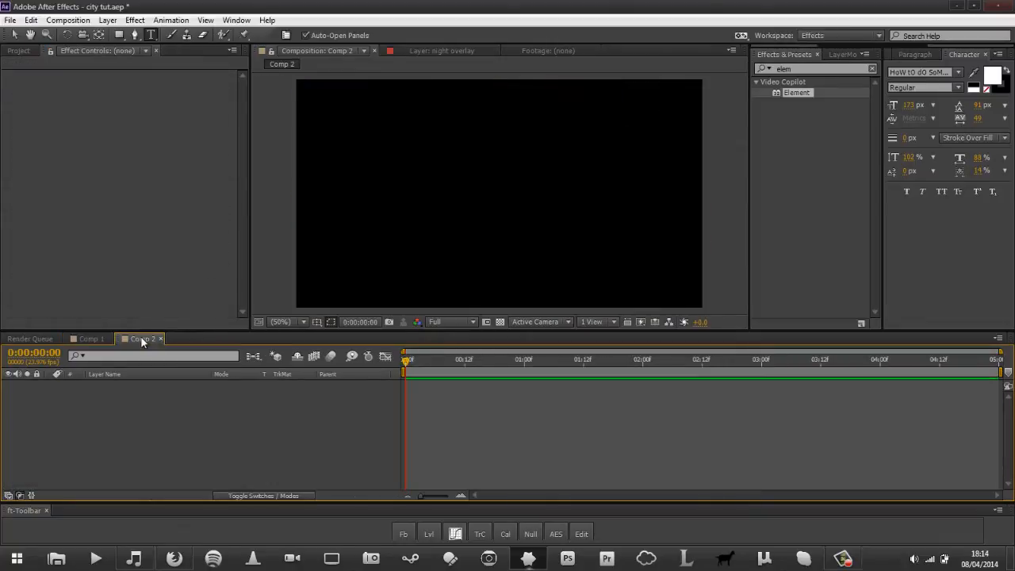
pyautogui.rightClick(258, 436)
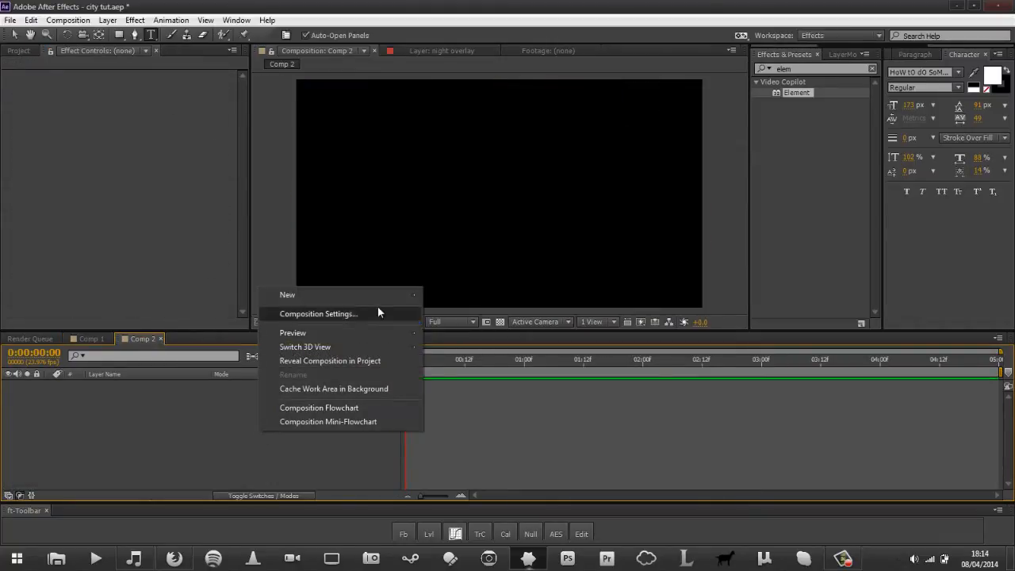
pyautogui.moveTo(374, 294)
pyautogui.click(480, 325)
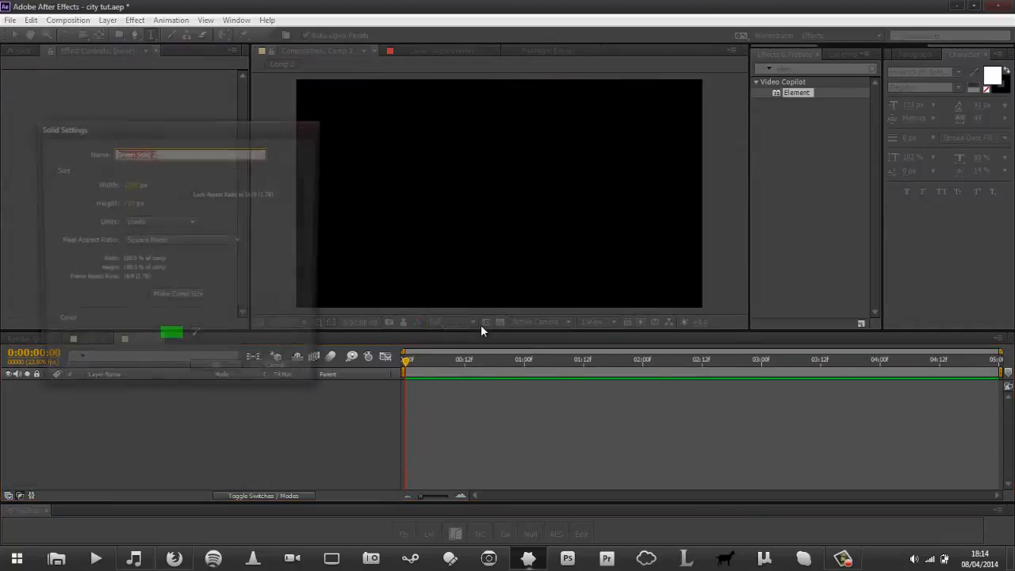
pyautogui.click(219, 373)
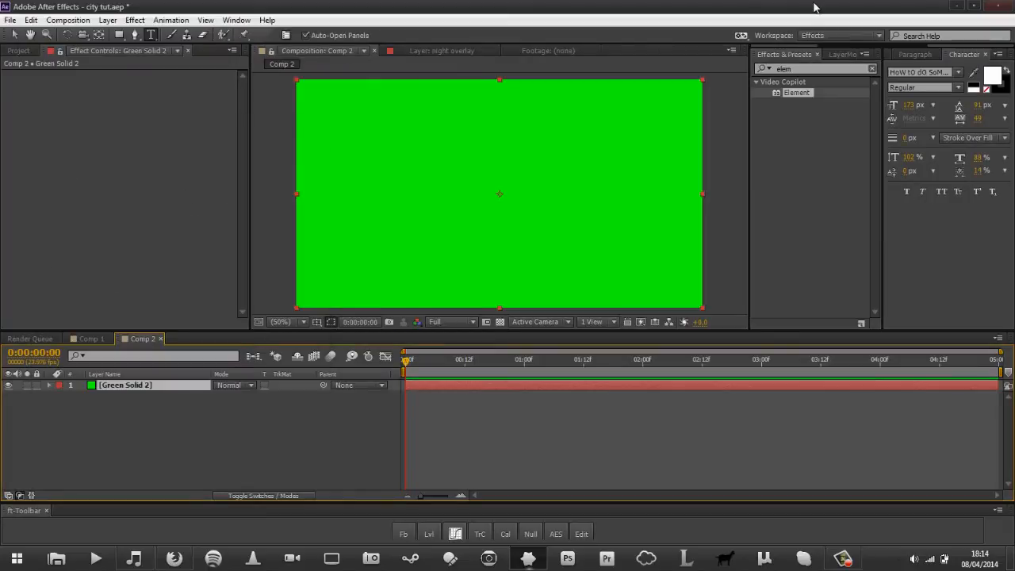
# Step: Rename the green solid layer as element and apply the Video Copilot Element effect to it
pyautogui.press('Return')
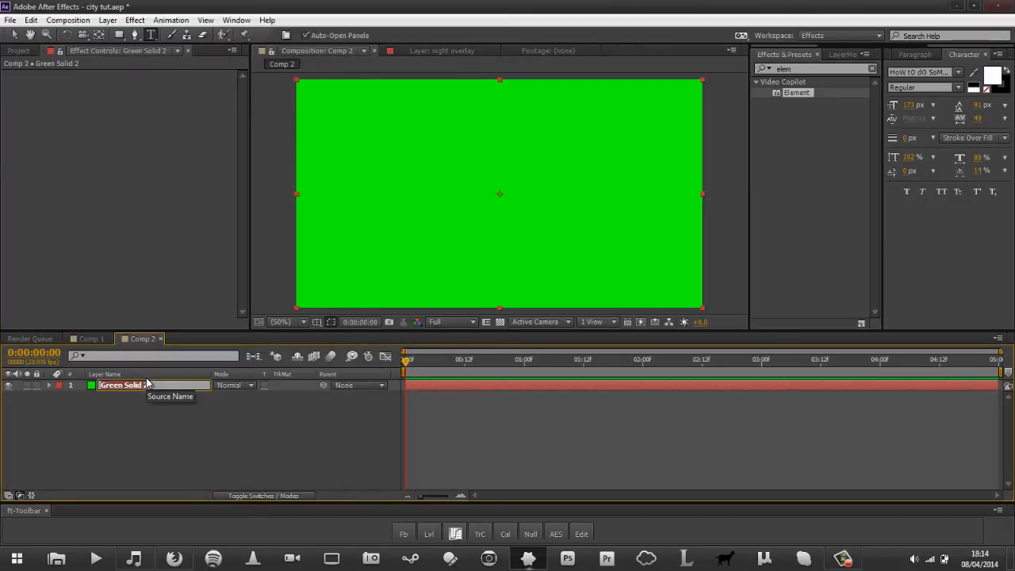
pyautogui.write('element')
pyautogui.press('Return')
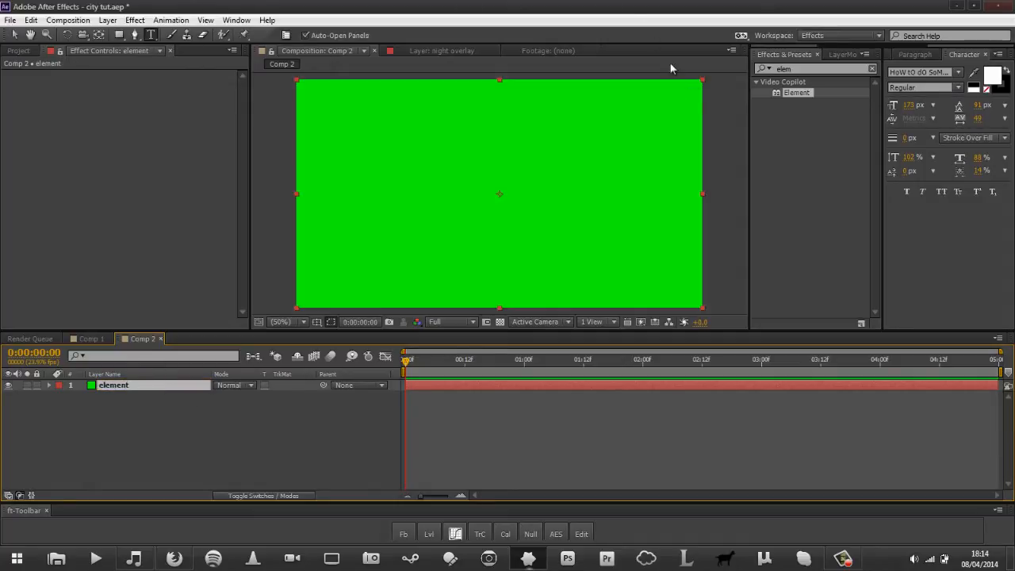
pyautogui.moveTo(804, 92); pyautogui.dragTo(491, 183)
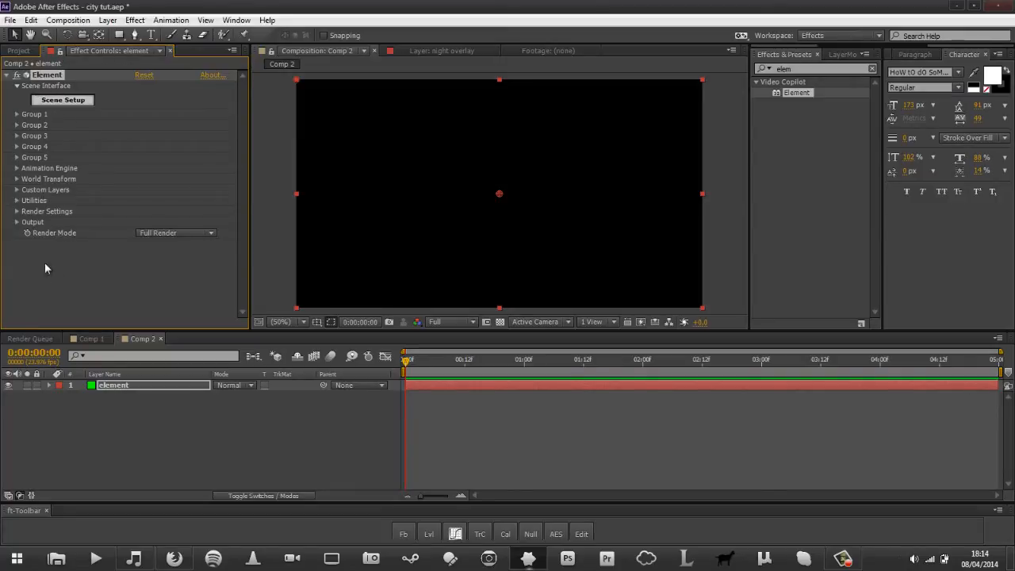
# Step: Look over the Particle Replicator settings of Group 3 and open the Element effect's Scene Setup
pyautogui.click(16, 137)
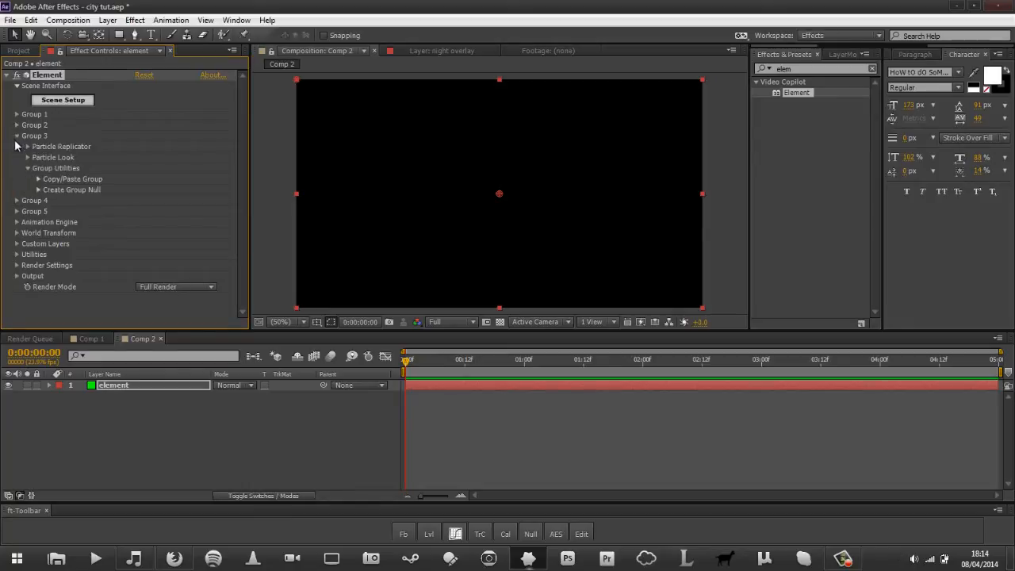
pyautogui.click(27, 147)
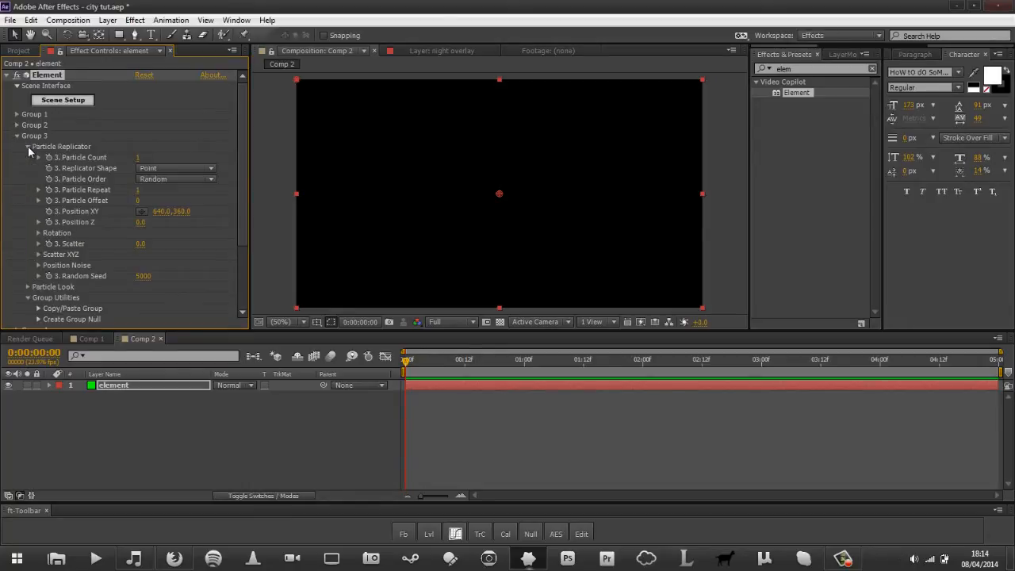
pyautogui.click(38, 191)
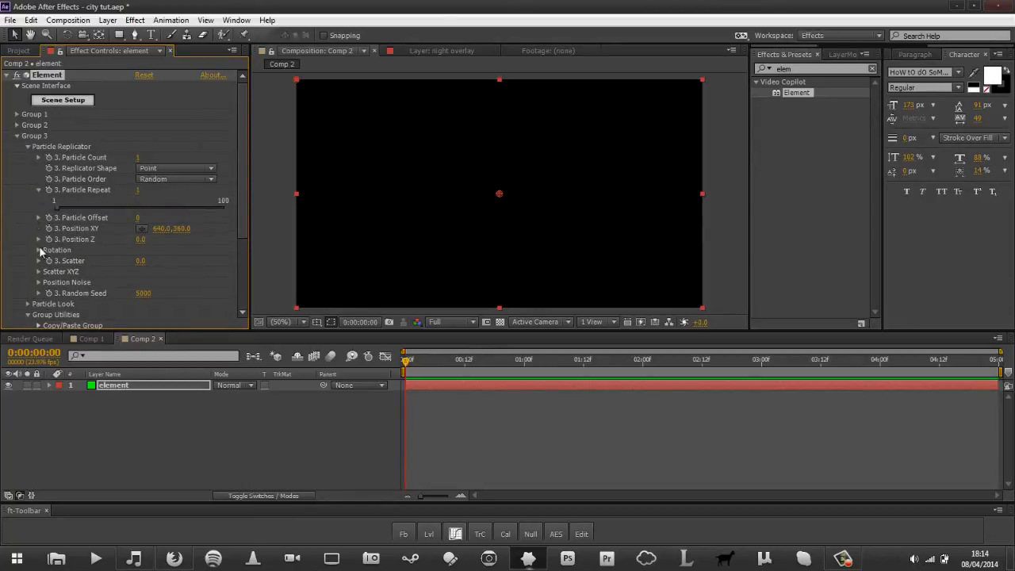
pyautogui.scroll(-5, 107, 222)
pyautogui.scroll(5, 106, 222)
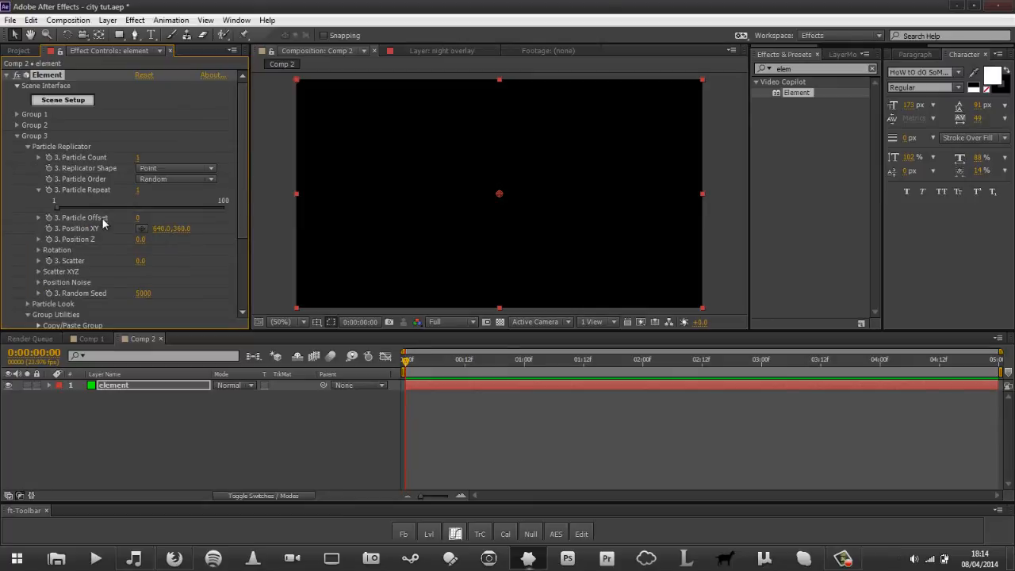
pyautogui.click(19, 137)
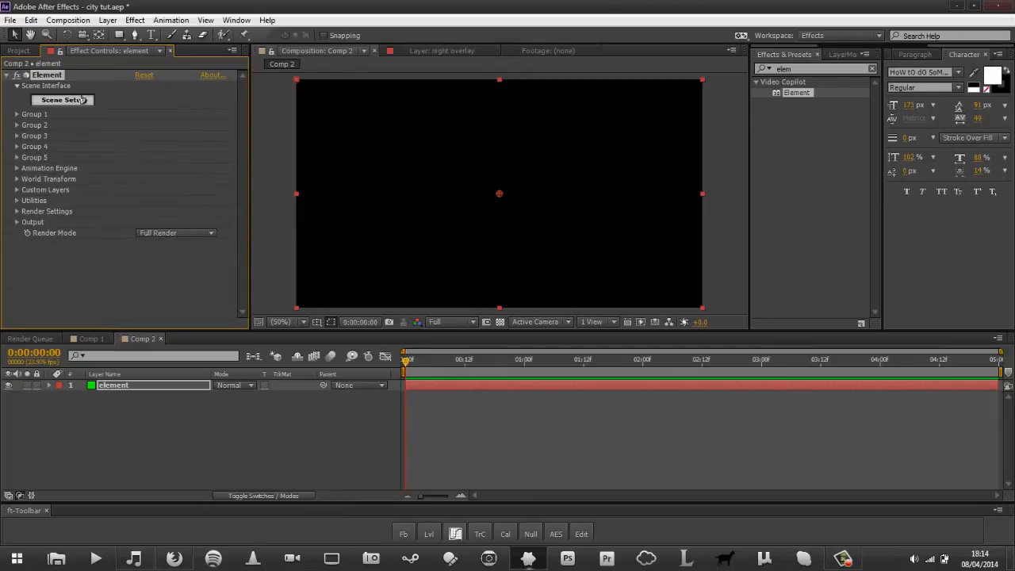
pyautogui.click(53, 100)
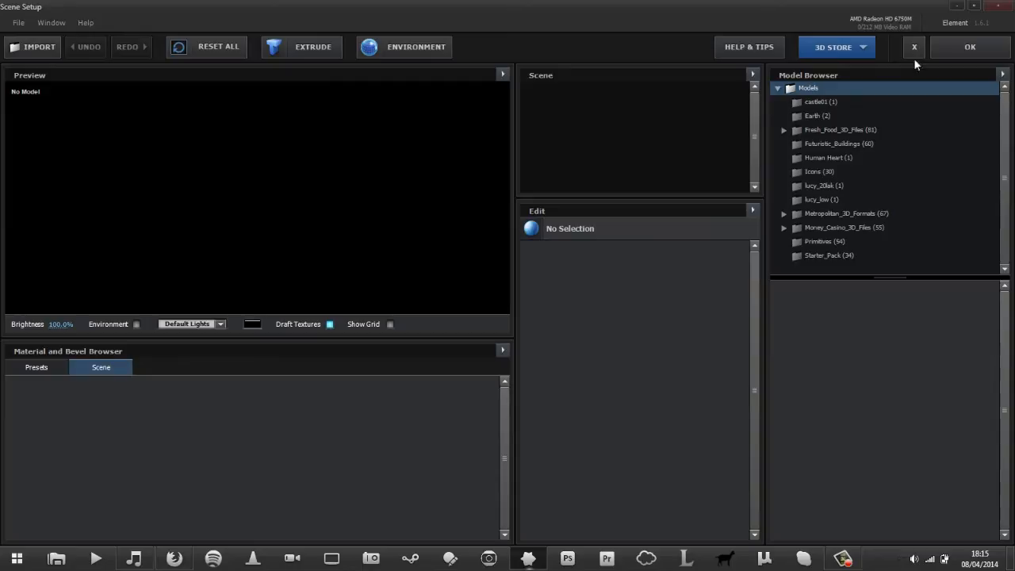
# Step: Add the earth model from the Earth folder, rotate it in the preview and remove it from the scene
pyautogui.click(811, 118)
pyautogui.doubleClick(818, 305)
pyautogui.moveTo(218, 200); pyautogui.dragTo(295, 206)
pyautogui.click(737, 95)
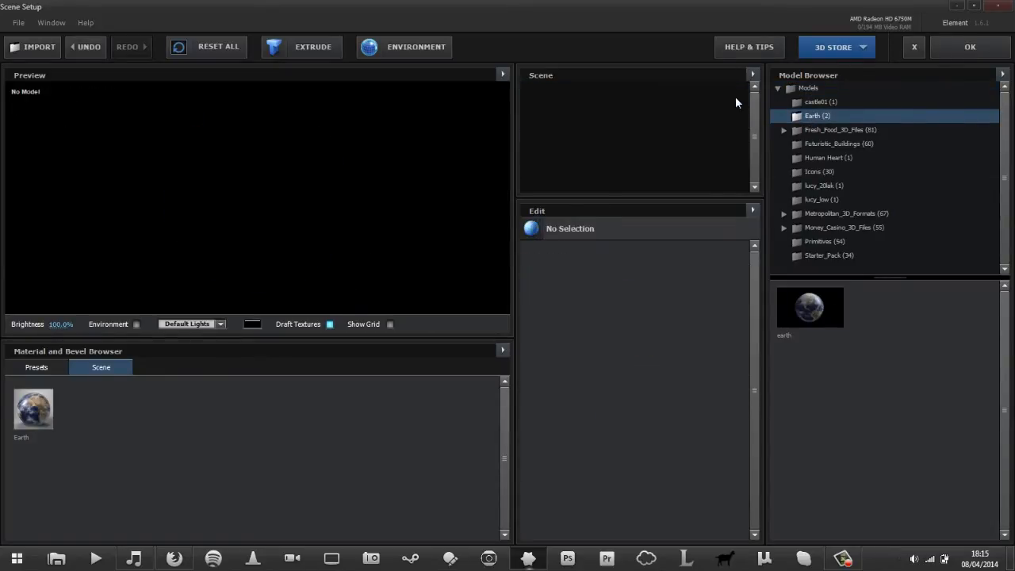
# Step: Add the lucy_low model to the scene and turn the statue upright in the preview
pyautogui.click(821, 199)
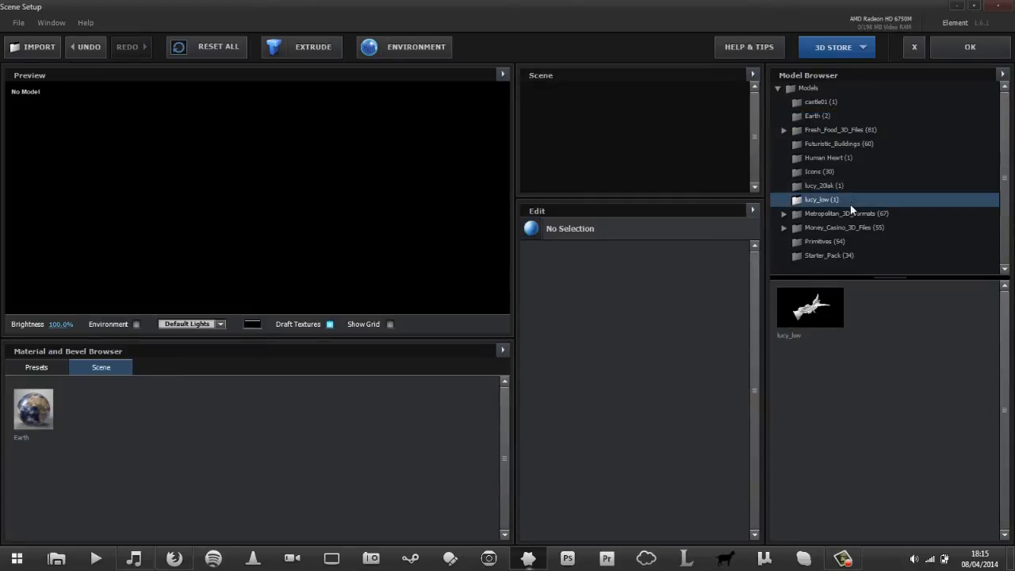
pyautogui.doubleClick(816, 301)
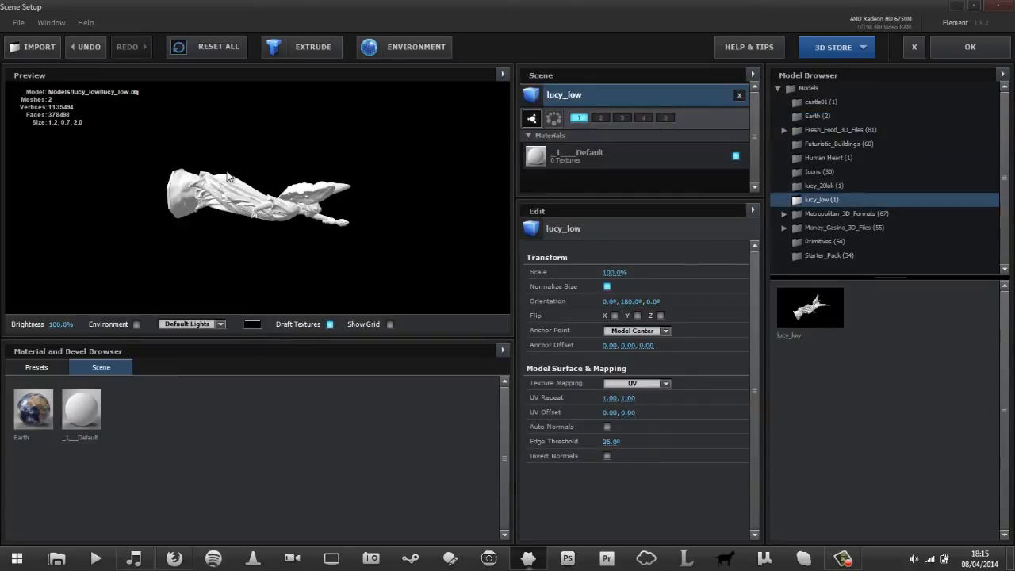
pyautogui.moveTo(231, 181); pyautogui.dragTo(292, 204)
pyautogui.scroll(5, 264, 194)
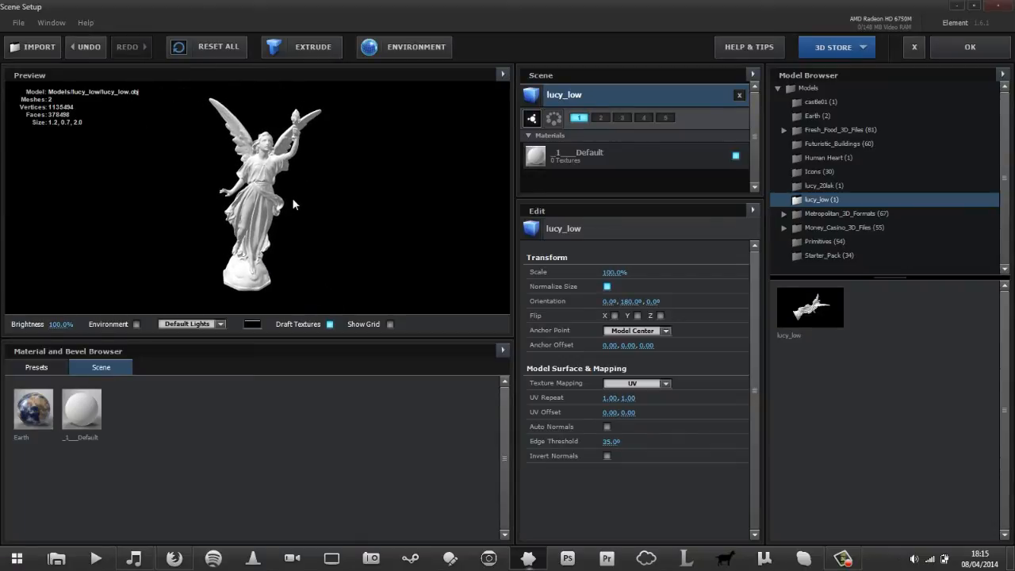
# Step: Delete the leftover Earth material and remove the lucy_low model from the scene
pyautogui.click(25, 403)
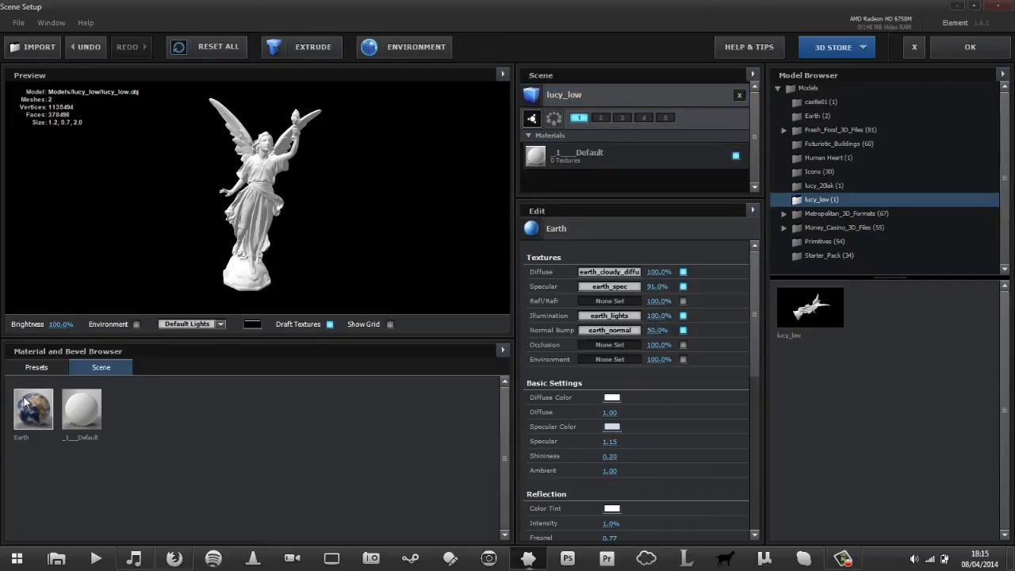
pyautogui.rightClick(26, 403)
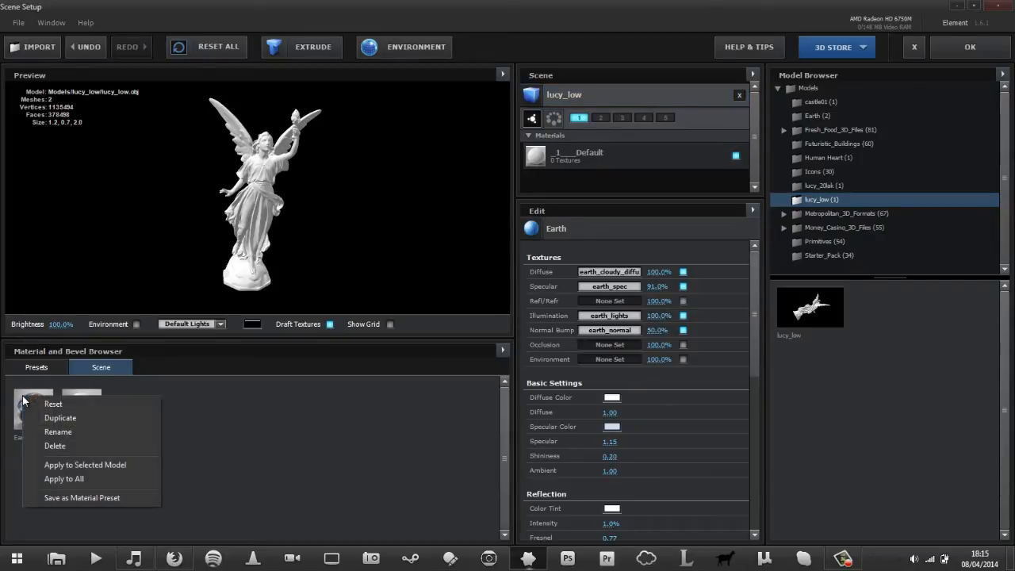
pyautogui.click(87, 446)
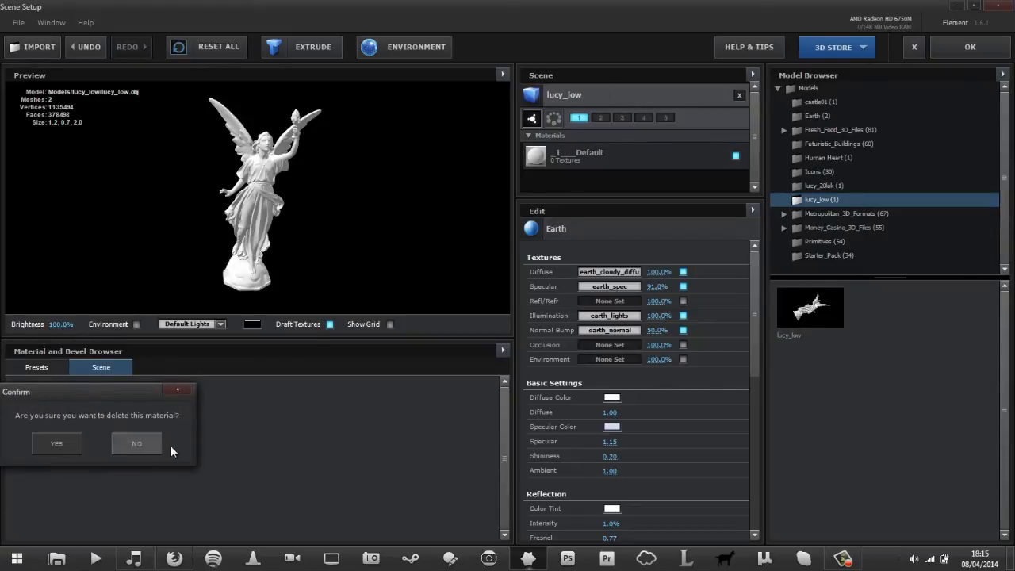
pyautogui.click(62, 445)
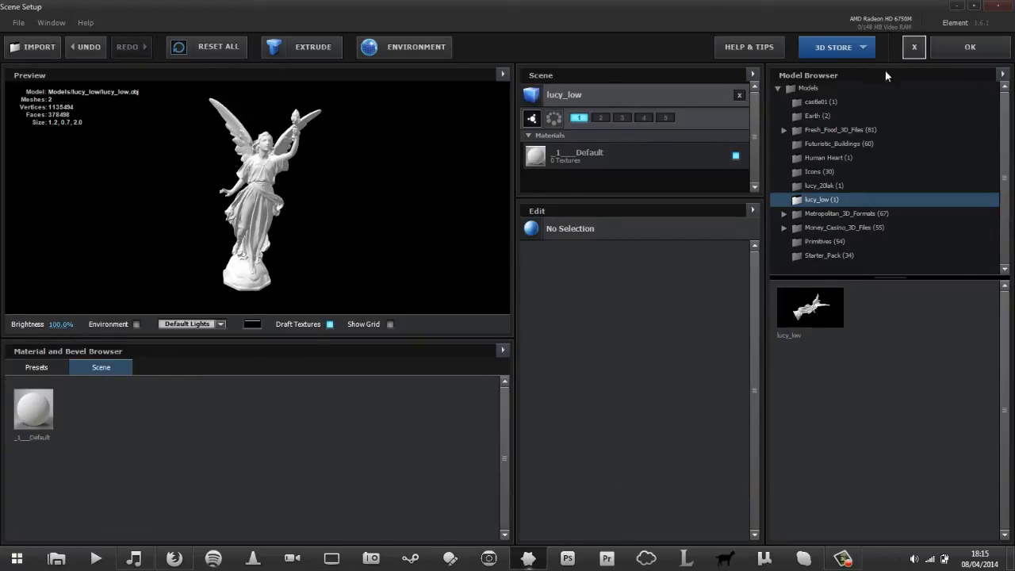
pyautogui.click(738, 95)
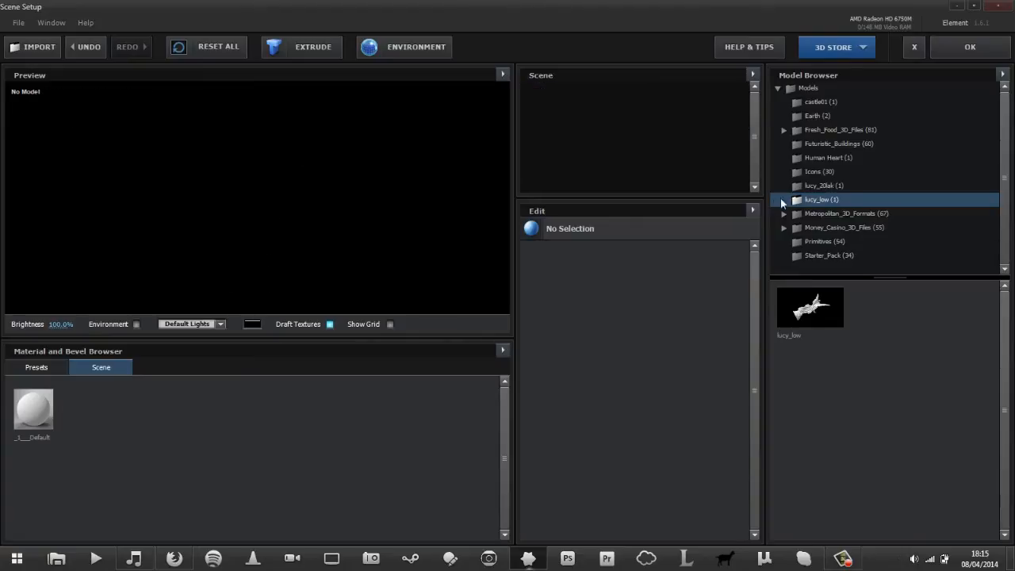
# Step: Browse the Icons and Starter_Pack model folders and add the watch model from Starter_Pack to the scene
pyautogui.click(862, 254)
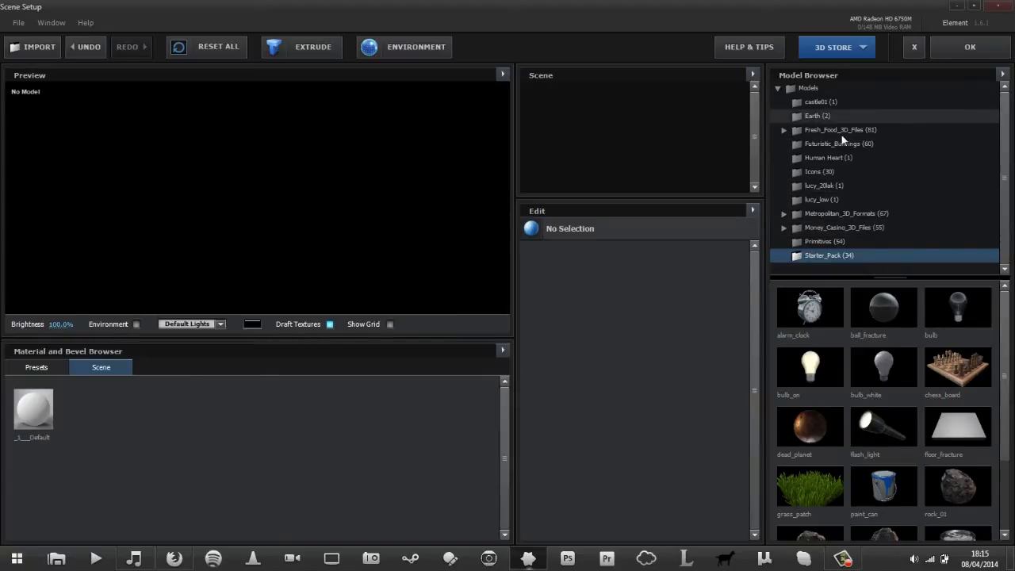
pyautogui.click(824, 172)
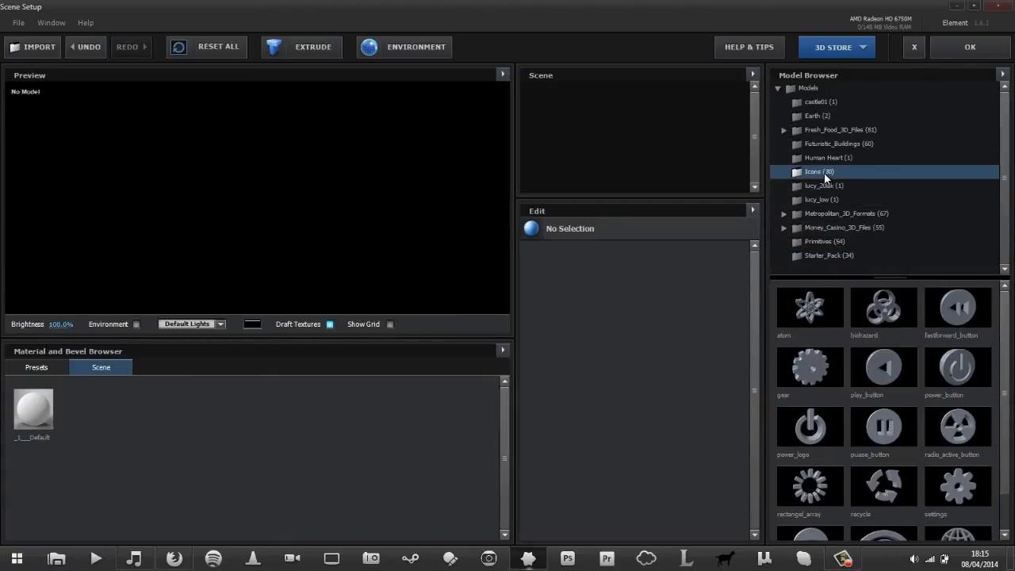
pyautogui.click(834, 254)
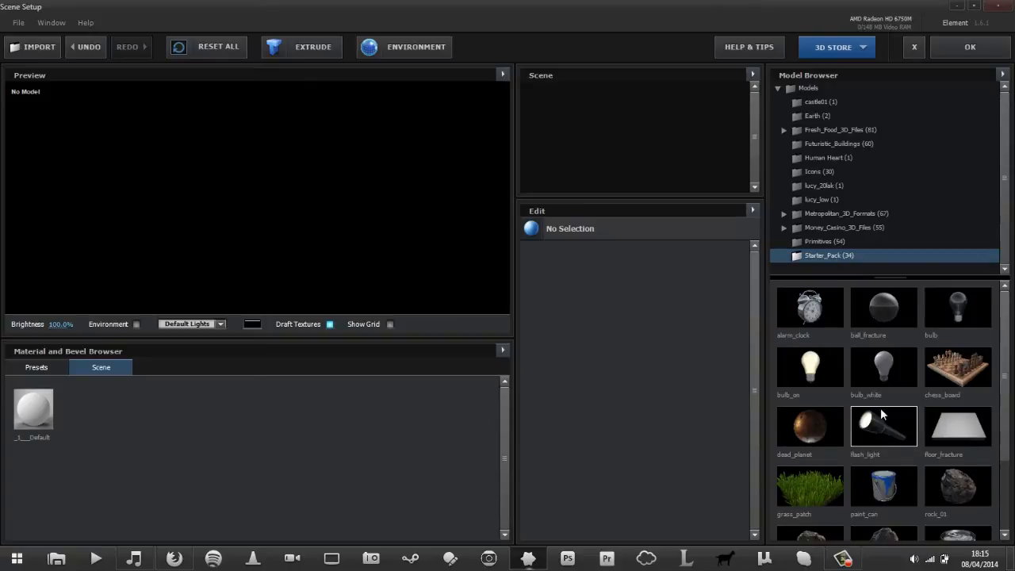
pyautogui.scroll(-3, 880, 413)
pyautogui.scroll(1, 884, 420)
pyautogui.scroll(-1, 884, 424)
pyautogui.click(958, 501)
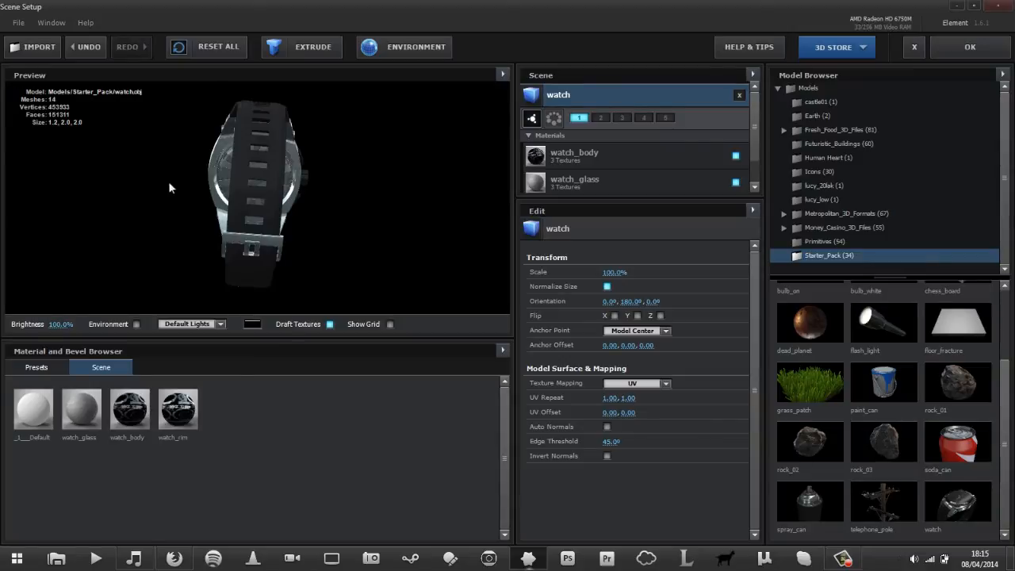
# Step: Inspect the watch dial close up in the preview with Draft Textures turned off
pyautogui.moveTo(285, 188)
pyautogui.mouseDown()
pyautogui.moveTo(288, 227)
pyautogui.moveTo(277, 190)
pyautogui.moveTo(237, 187)
pyautogui.moveTo(188, 146)
pyautogui.moveTo(302, 217)
pyautogui.moveTo(295, 209)
pyautogui.moveTo(252, 182)
pyautogui.moveTo(300, 229)
pyautogui.moveTo(233, 167)
pyautogui.moveTo(270, 148)
pyautogui.moveTo(344, 213)
pyautogui.moveTo(281, 219)
pyautogui.moveTo(271, 201)
pyautogui.mouseUp()
pyautogui.scroll(5, 280, 212)
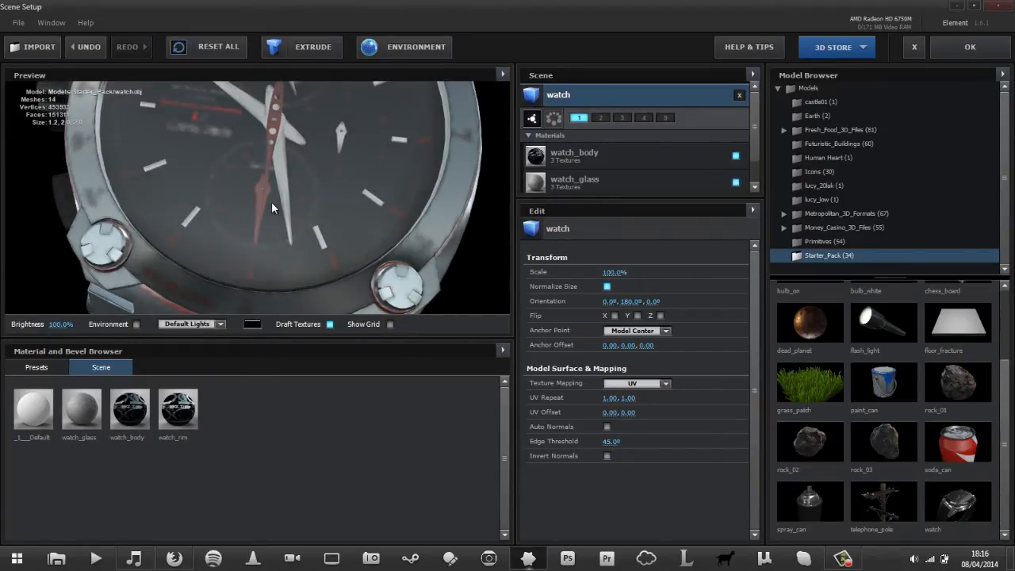
pyautogui.click(328, 324)
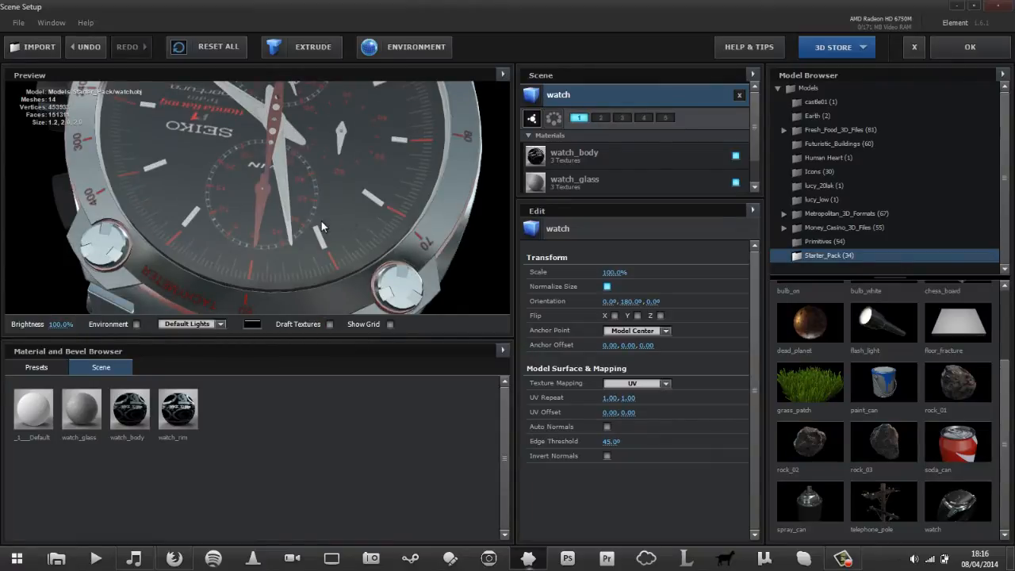
pyautogui.moveTo(321, 222); pyautogui.dragTo(321, 227)
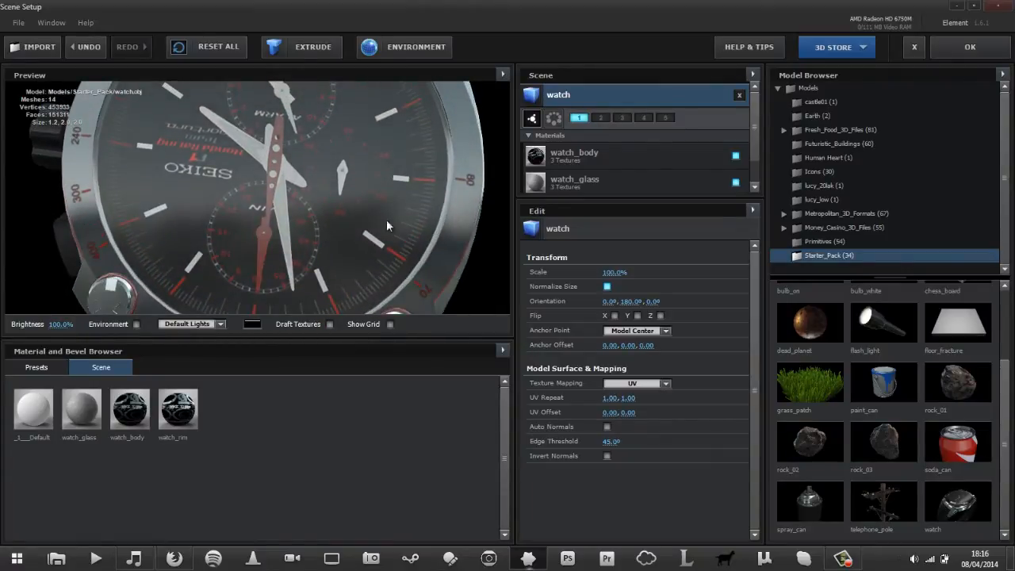
# Step: Inspect the watch's dial, case back and strap in the preview, and remove the watch model from the scene
pyautogui.moveTo(387, 225); pyautogui.dragTo(312, 207)
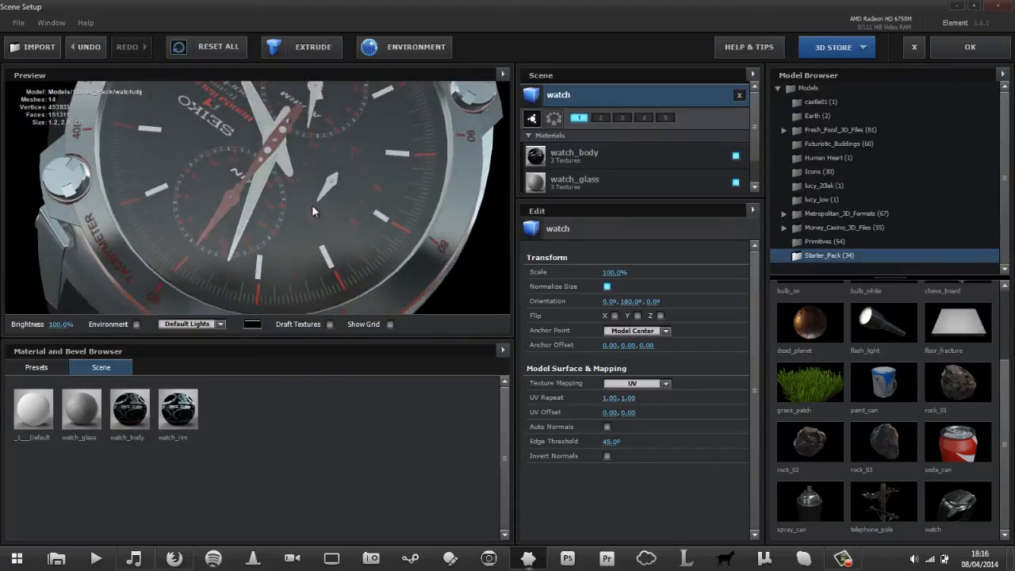
pyautogui.scroll(-5, 313, 206)
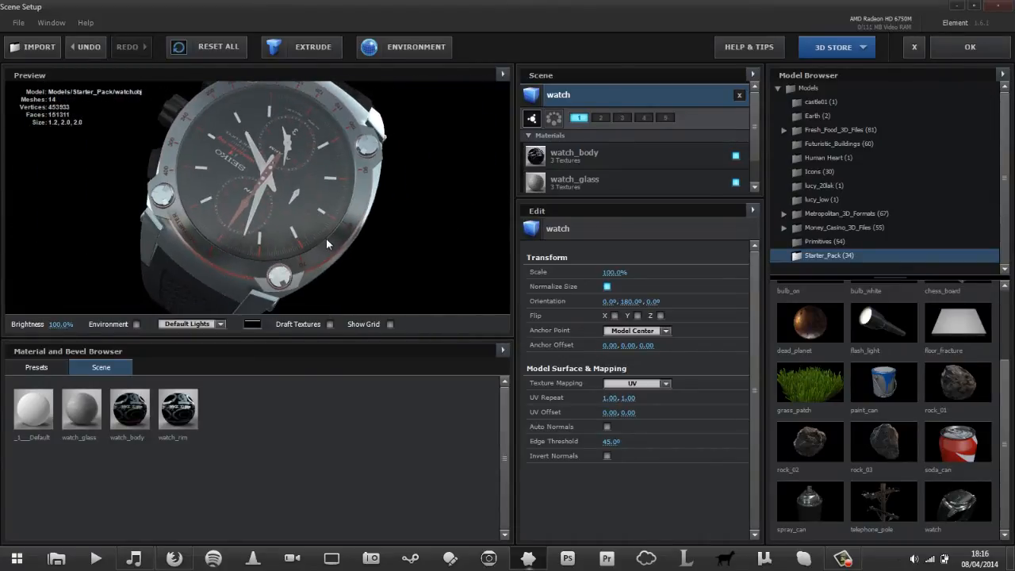
pyautogui.moveTo(326, 241); pyautogui.dragTo(295, 95)
pyautogui.scroll(5, 297, 161)
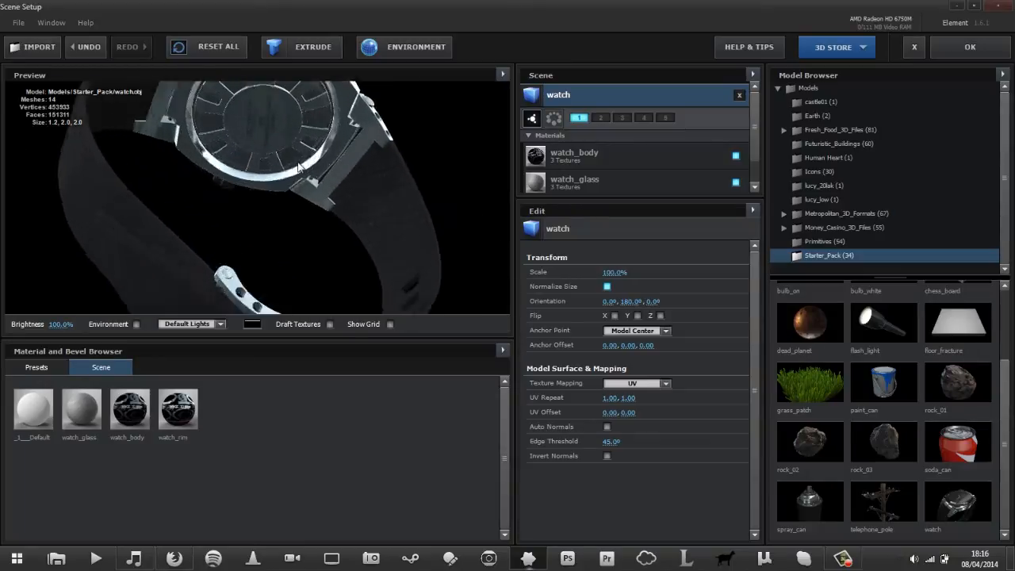
pyautogui.moveTo(297, 161); pyautogui.dragTo(274, 270)
pyautogui.scroll(-5, 291, 205)
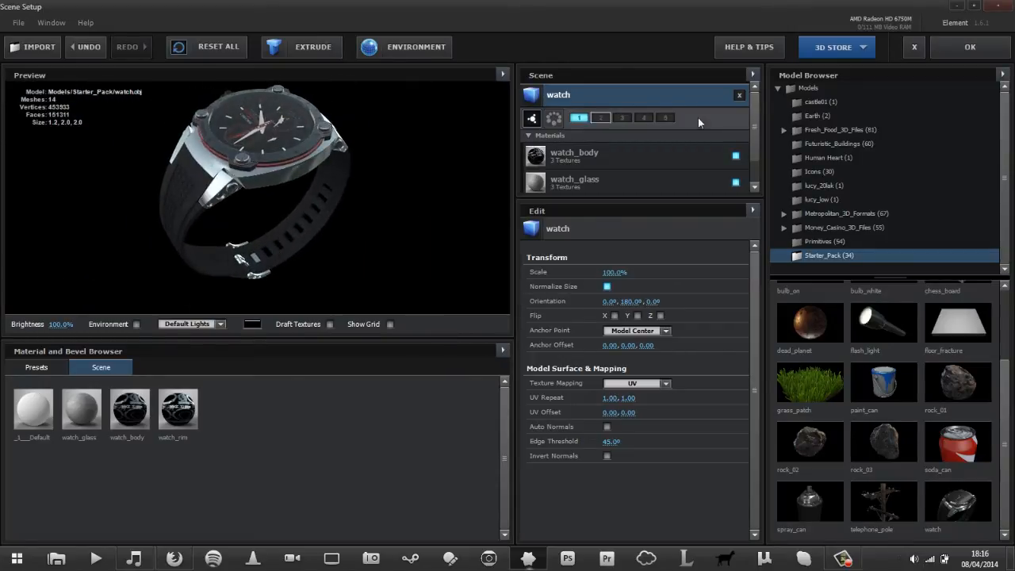
pyautogui.click(739, 94)
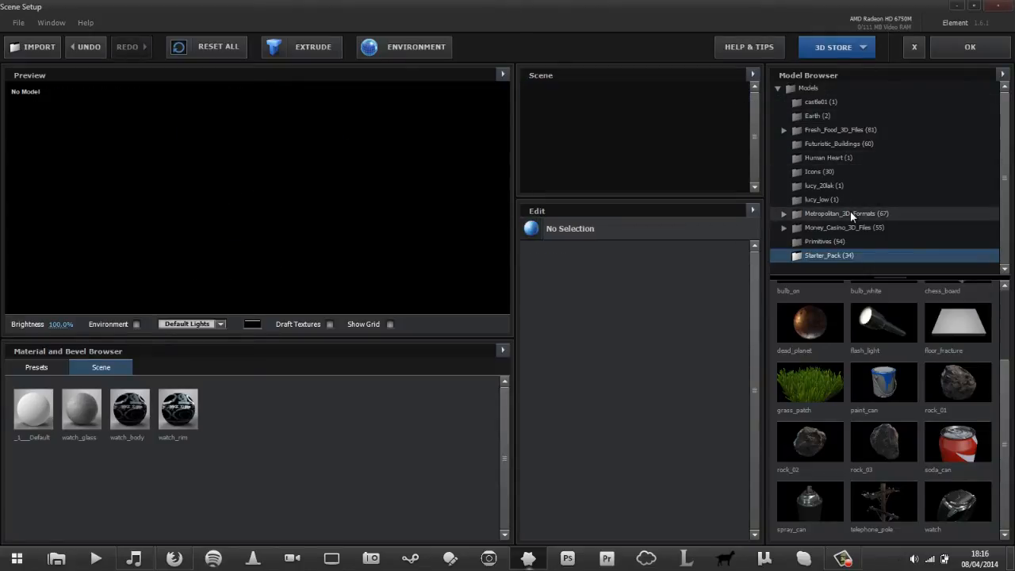
# Step: Import Big Daddy Model.c4d as a 3D object and turn it around in the preview
pyautogui.click(35, 46)
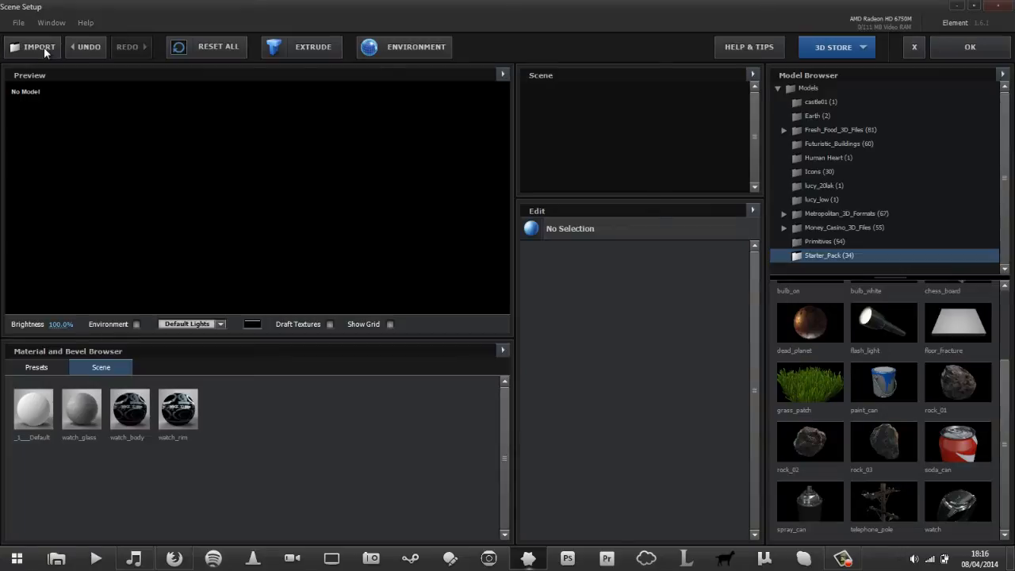
pyautogui.click(179, 128)
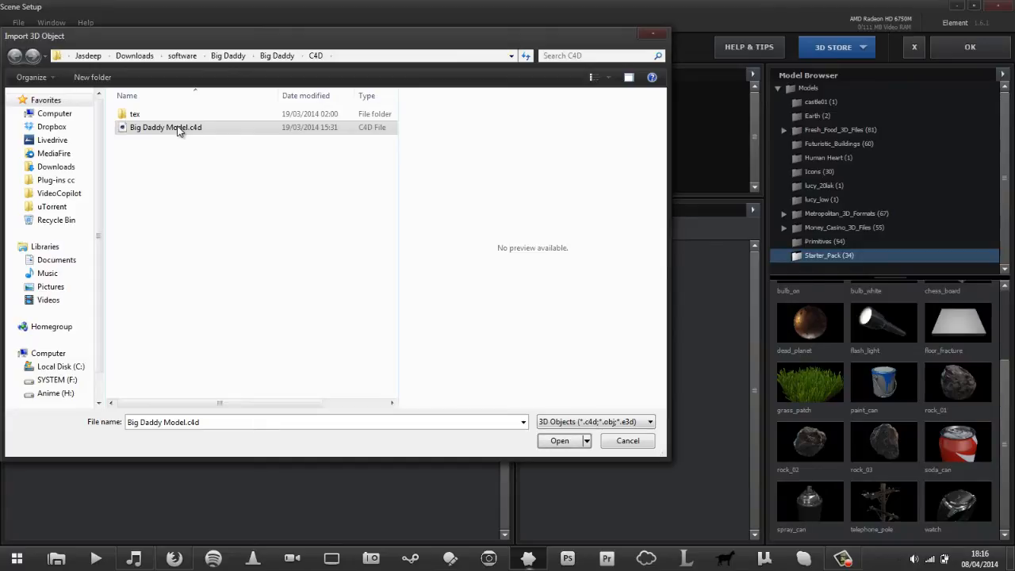
pyautogui.doubleClick(178, 128)
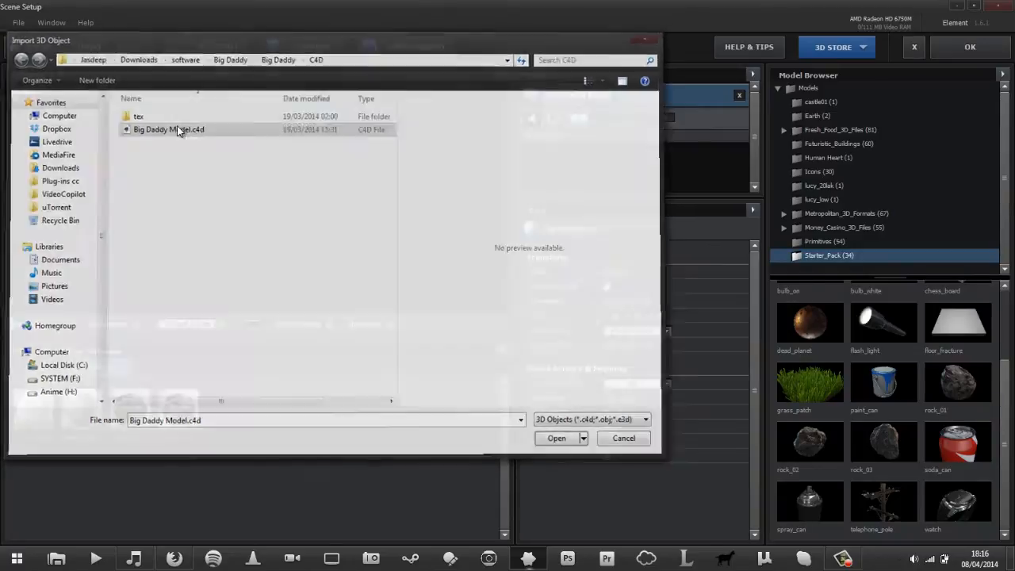
pyautogui.moveTo(346, 223); pyautogui.dragTo(393, 170)
pyautogui.scroll(5, 380, 277)
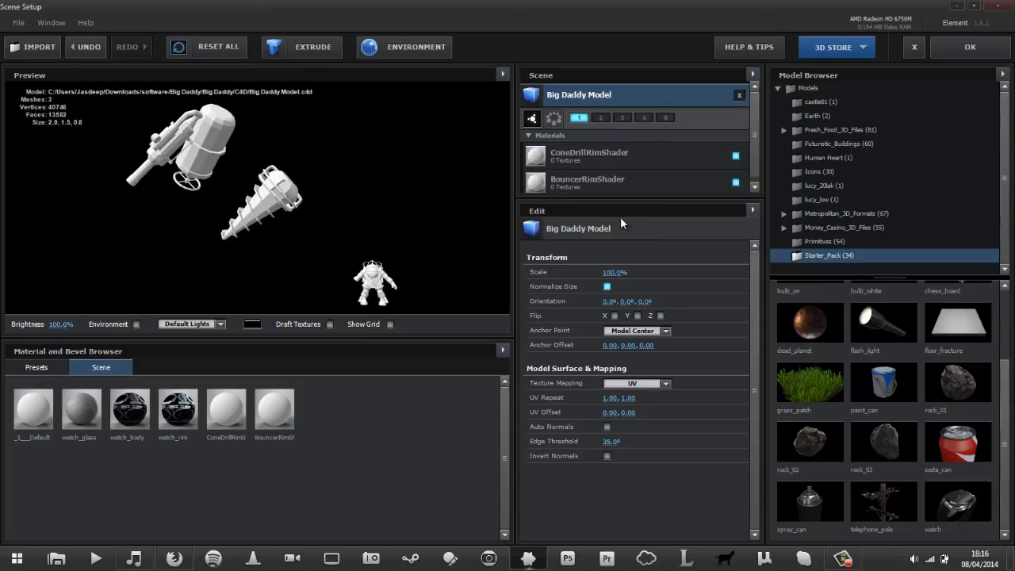
# Step: Hide the ConeDrillRimShader parts of the Big Daddy Model and try to frame the remaining small figure in the preview
pyautogui.click(736, 156)
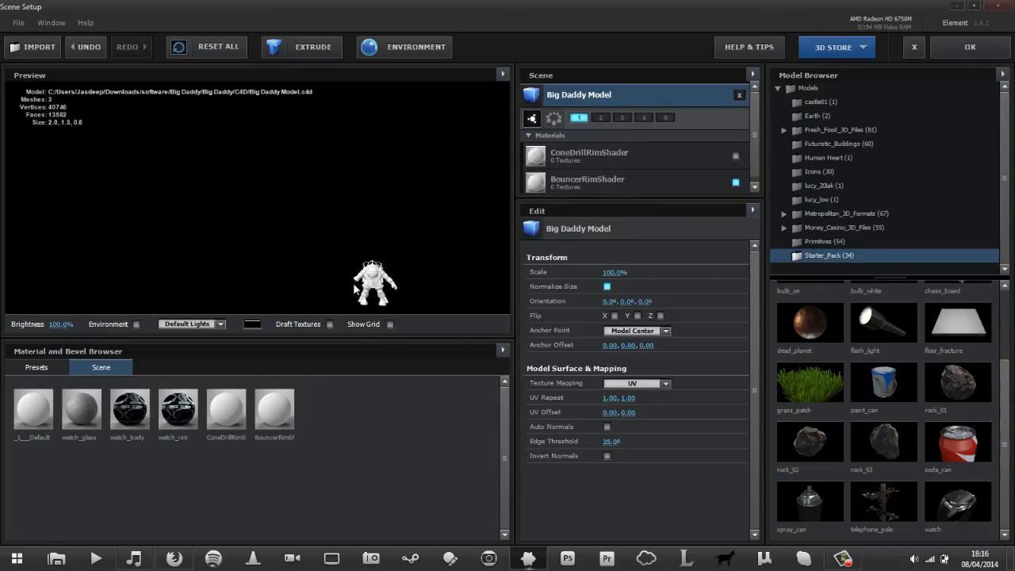
pyautogui.scroll(3, 354, 288)
pyautogui.scroll(-3, 353, 288)
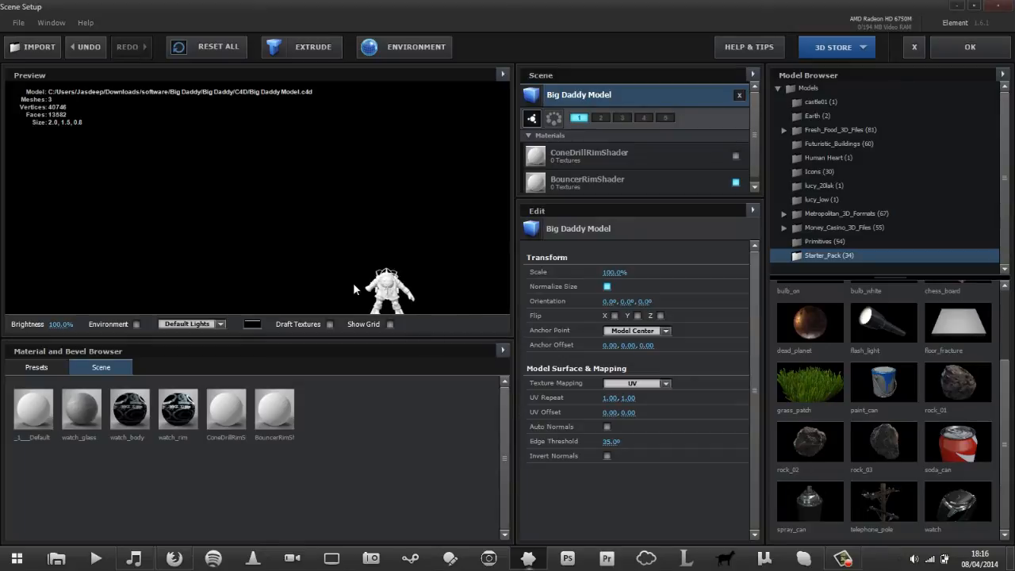
pyautogui.scroll(-2, 353, 288)
pyautogui.scroll(3, 353, 289)
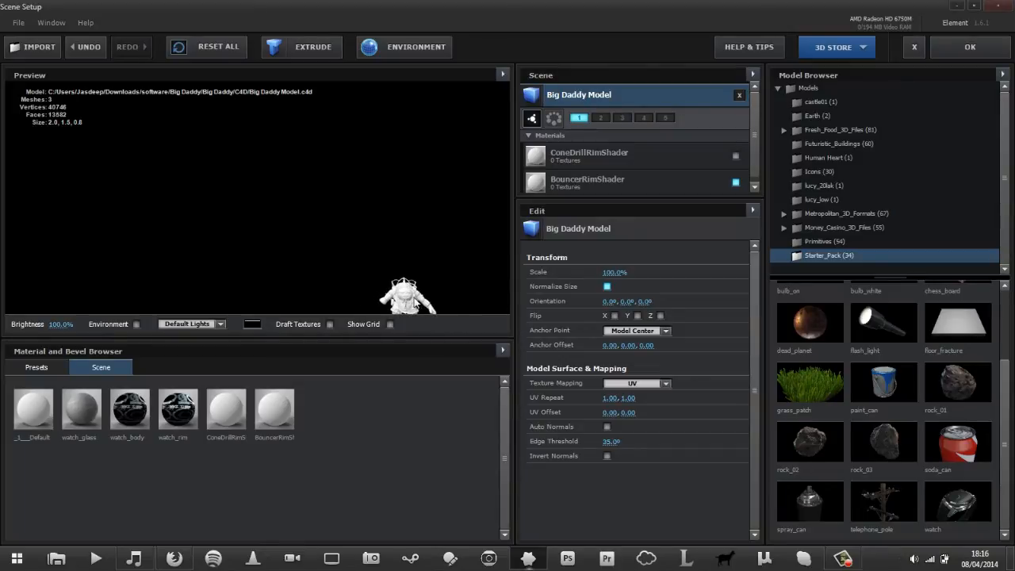
pyautogui.scroll(-2, 420, 317)
pyautogui.scroll(2, 420, 317)
pyautogui.scroll(-3, 403, 307)
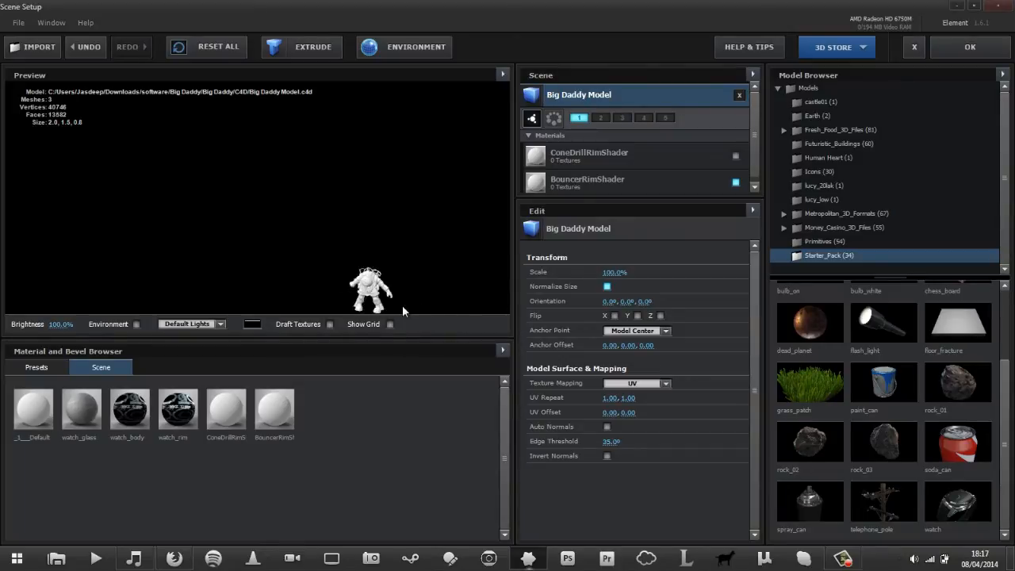
pyautogui.scroll(-2, 401, 305)
pyautogui.scroll(3, 402, 304)
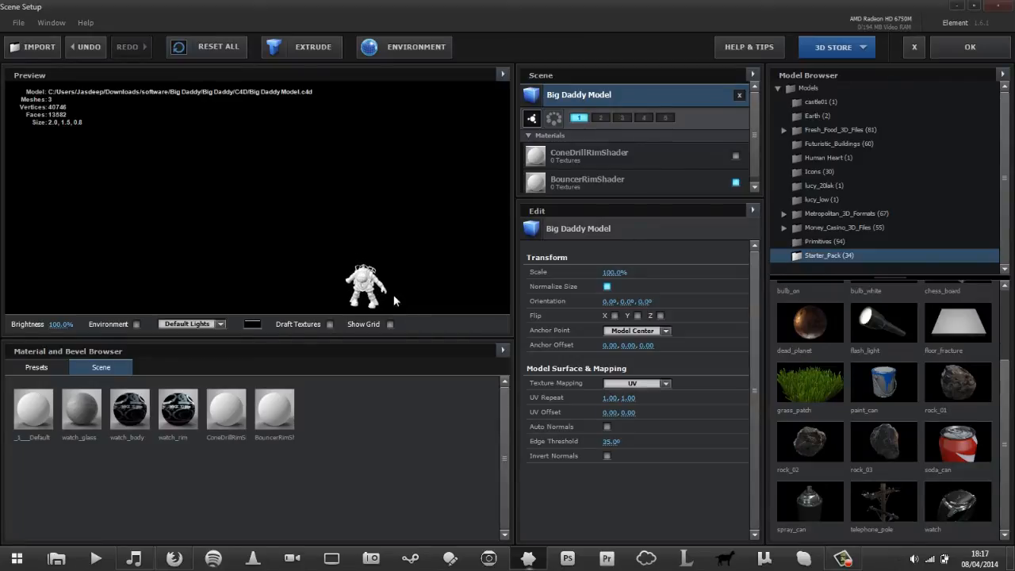
# Step: View the small figure from another angle and remove the Big Daddy Model from the scene
pyautogui.moveTo(394, 295); pyautogui.dragTo(423, 297)
pyautogui.scroll(2, 400, 271)
pyautogui.scroll(-2, 423, 296)
pyautogui.scroll(-2, 423, 301)
pyautogui.scroll(1, 423, 302)
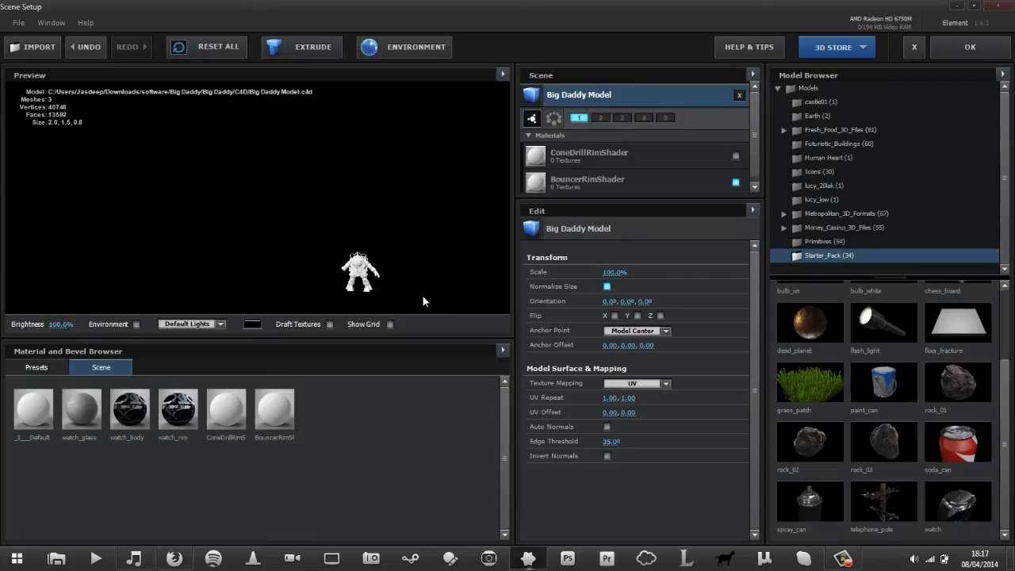
pyautogui.click(738, 96)
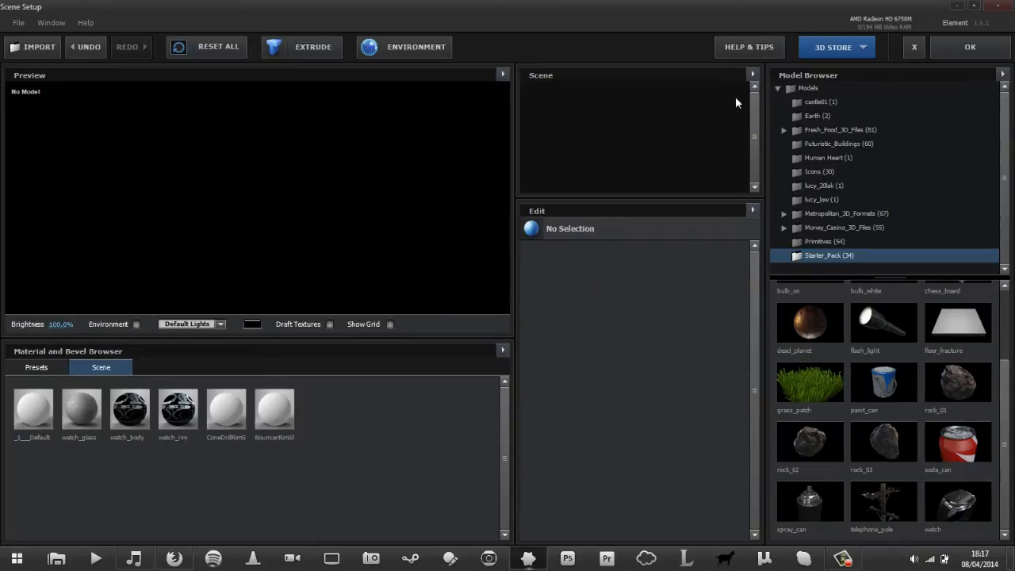
# Step: Add the dead_planet and paint_can models from Starter_Pack, enlarge the scene list and preview each model in turn
pyautogui.click(808, 341)
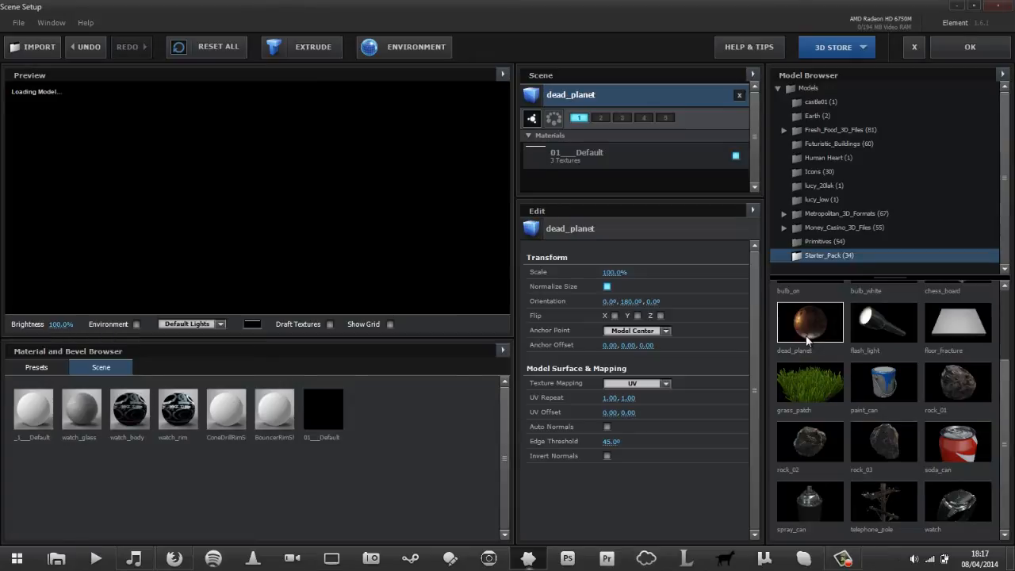
pyautogui.click(894, 396)
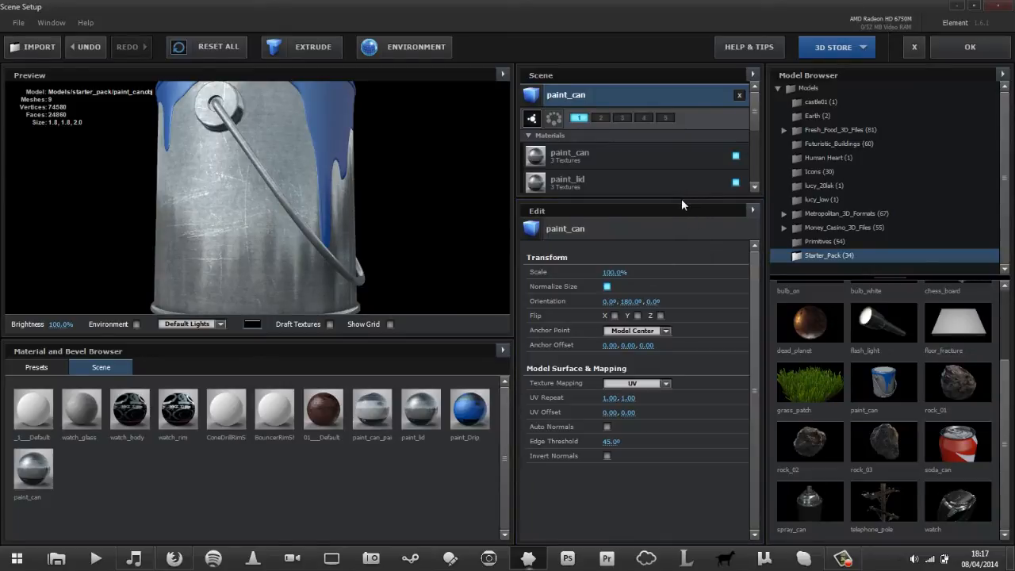
pyautogui.moveTo(682, 203); pyautogui.dragTo(700, 311)
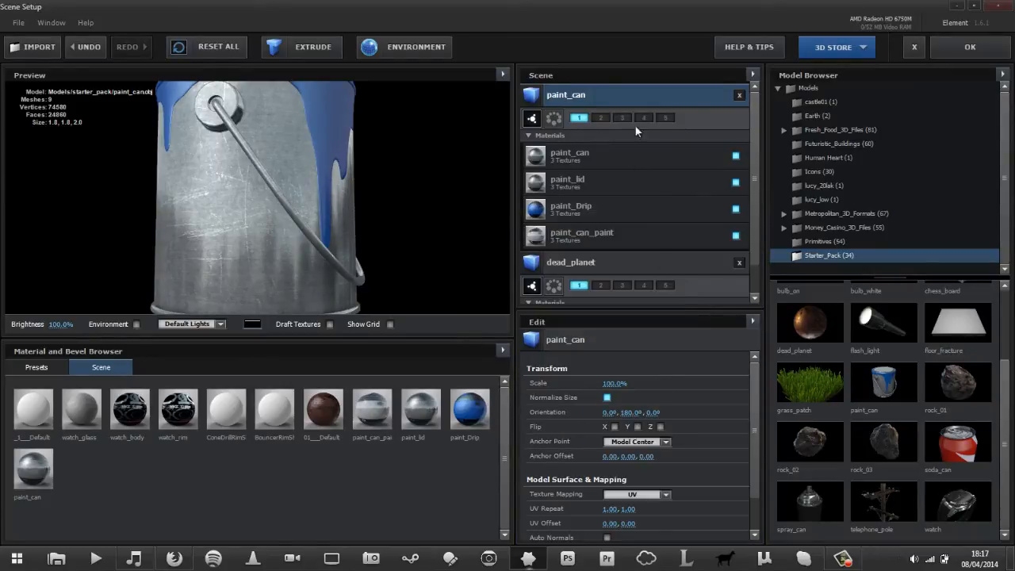
pyautogui.click(652, 262)
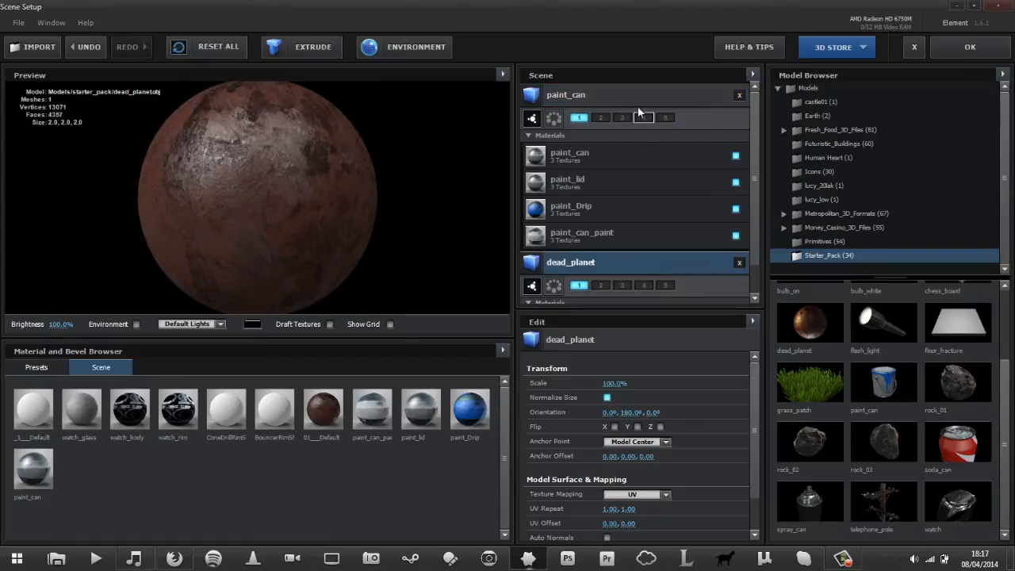
pyautogui.click(630, 98)
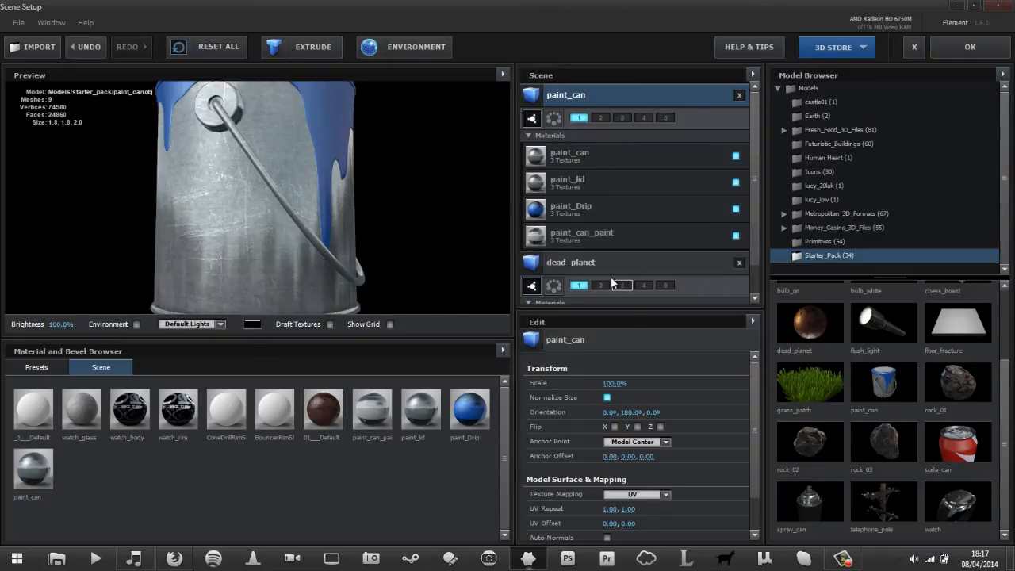
# Step: Remove dead_planet from the scene and apply the setup with only the paint_can model
pyautogui.click(738, 261)
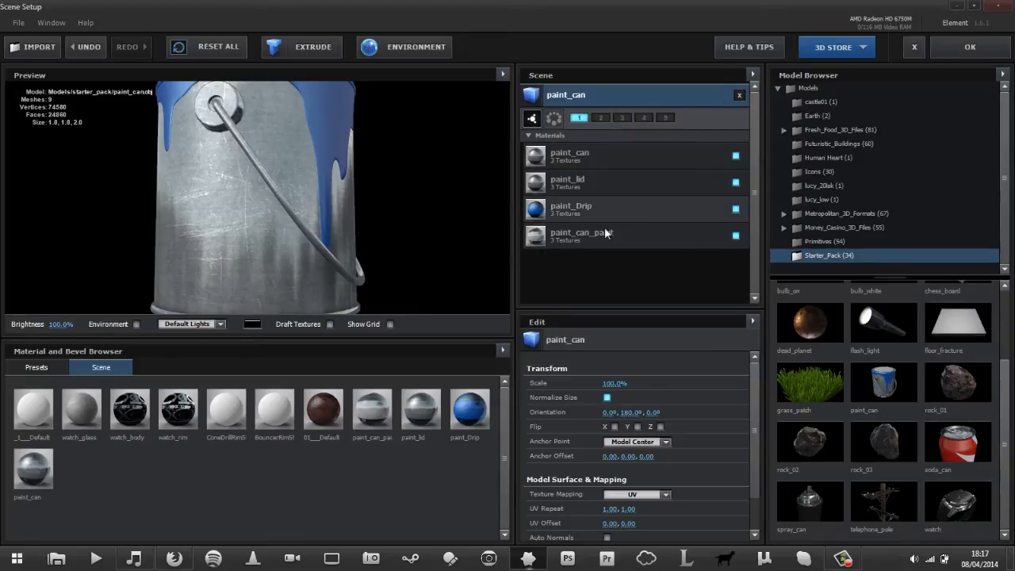
pyautogui.moveTo(277, 224)
pyautogui.mouseDown()
pyautogui.moveTo(349, 270)
pyautogui.moveTo(255, 181)
pyautogui.moveTo(284, 191)
pyautogui.moveTo(324, 228)
pyautogui.moveTo(325, 243)
pyautogui.mouseUp()
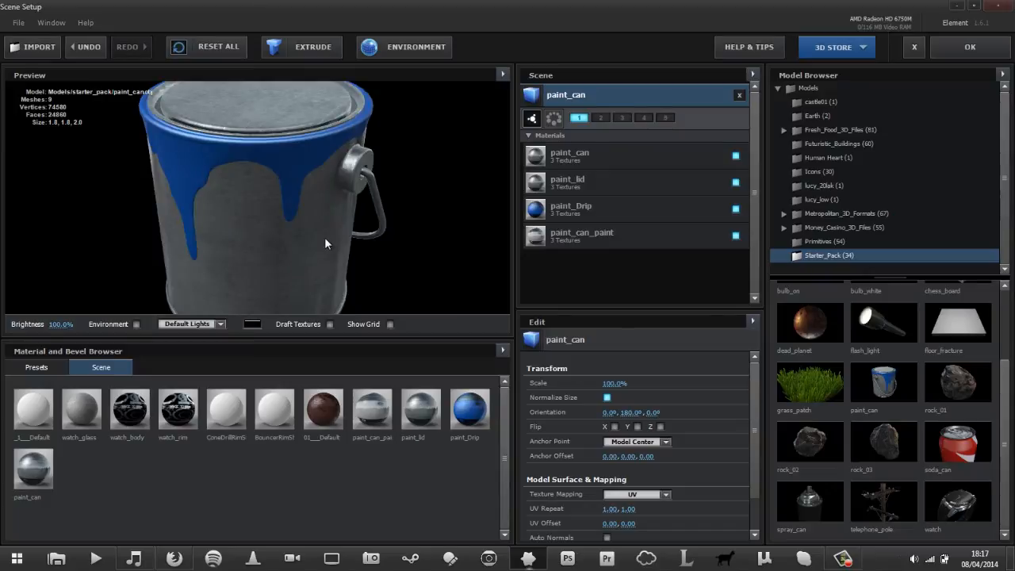
pyautogui.click(945, 50)
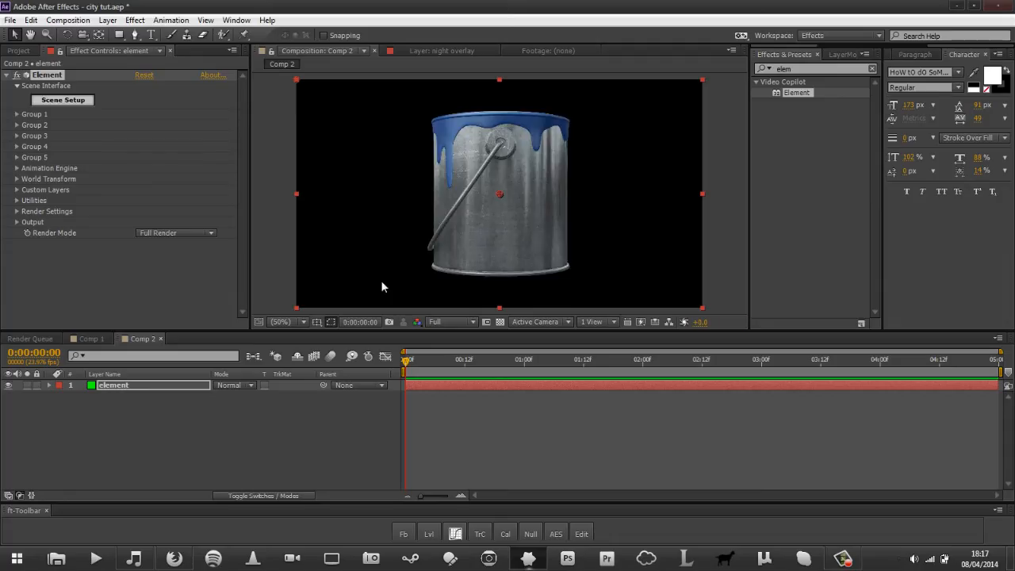
# Step: Create a two-node camera named Camera 1 with the 15mm preset in Comp 2
pyautogui.rightClick(256, 433)
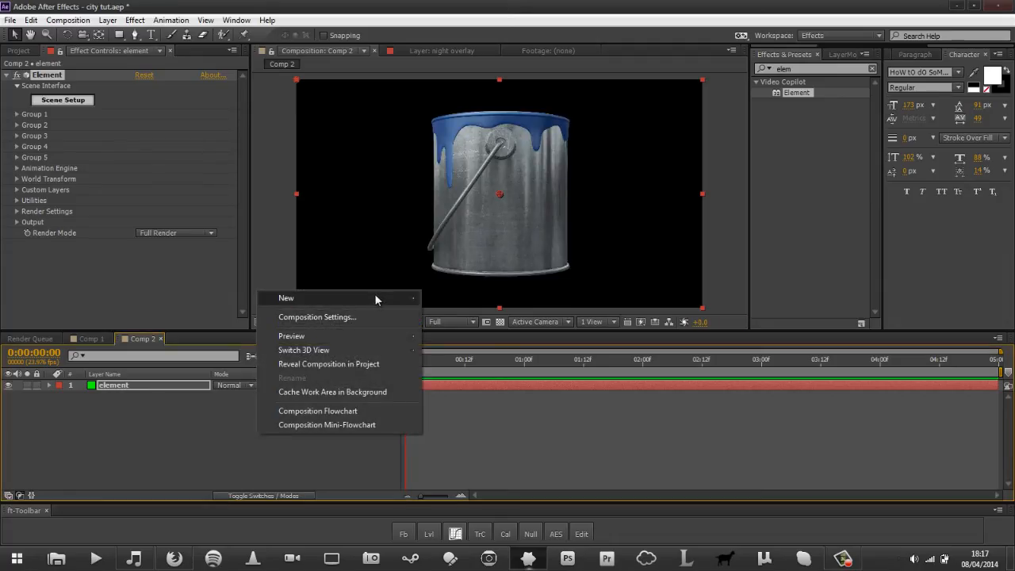
pyautogui.moveTo(375, 293)
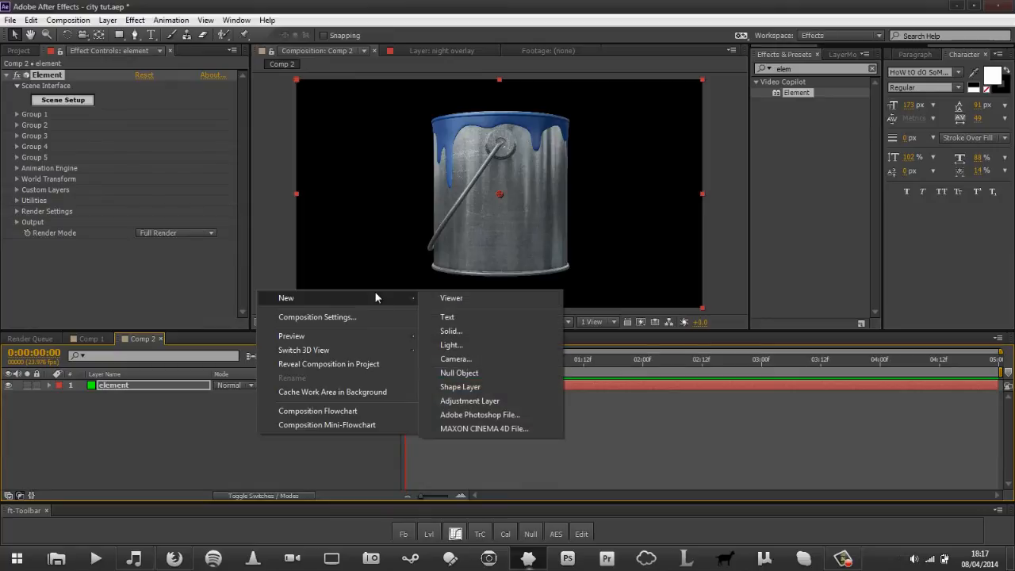
pyautogui.click(489, 360)
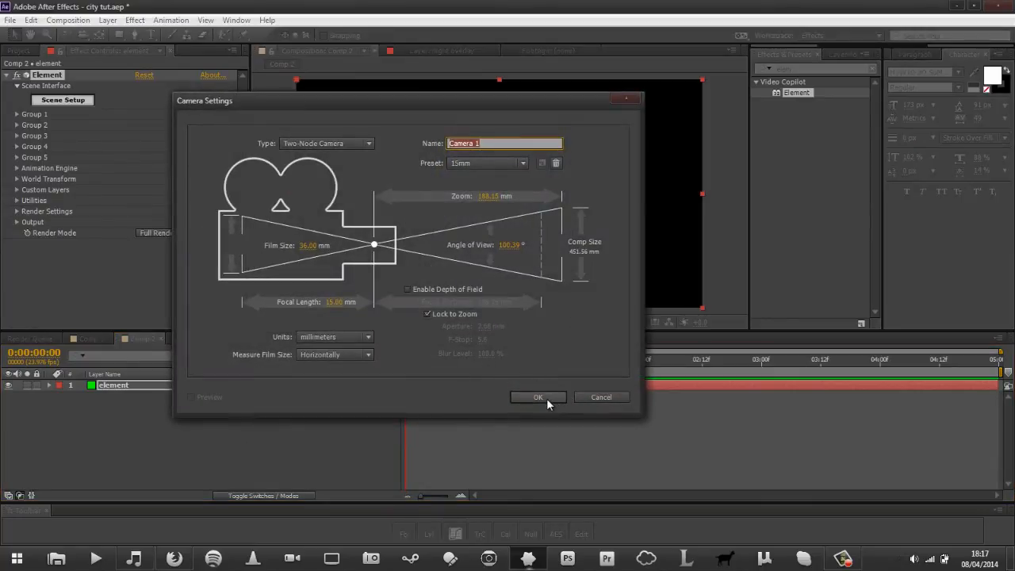
pyautogui.click(536, 397)
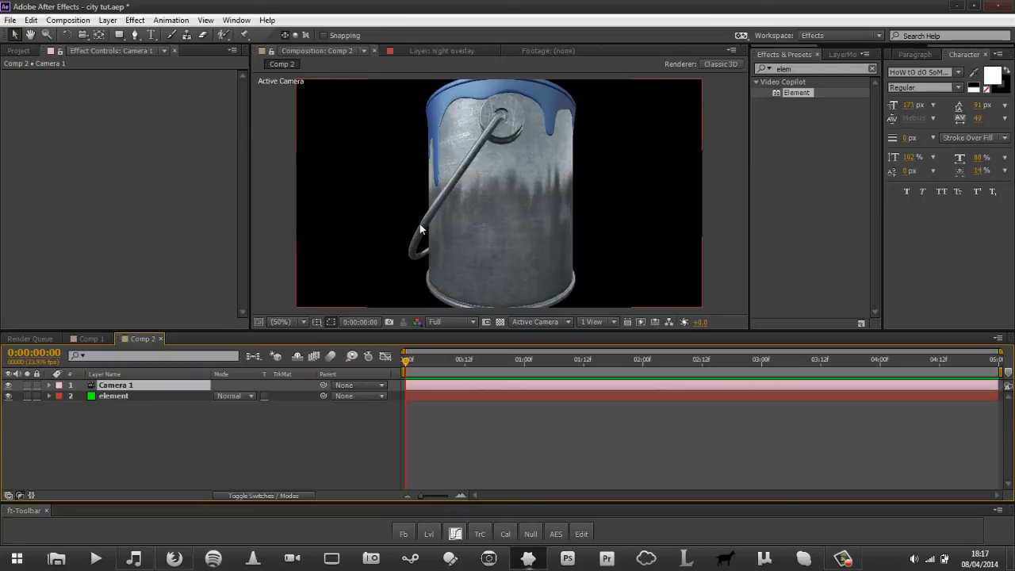
# Step: Pull the camera back from the paint can and orbit it to look down on the lid
pyautogui.press('c')
pyautogui.moveTo(424, 211); pyautogui.dragTo(435, 256, button='right')
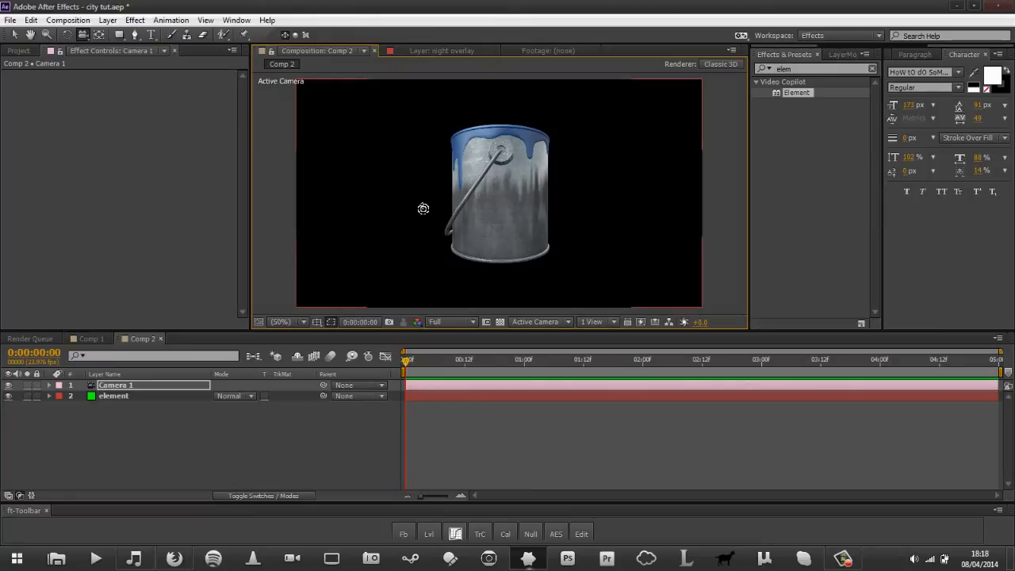
pyautogui.moveTo(423, 209)
pyautogui.mouseDown()
pyautogui.moveTo(512, 278)
pyautogui.moveTo(539, 277)
pyautogui.moveTo(506, 221)
pyautogui.moveTo(428, 219)
pyautogui.moveTo(420, 231)
pyautogui.moveTo(437, 242)
pyautogui.mouseUp()
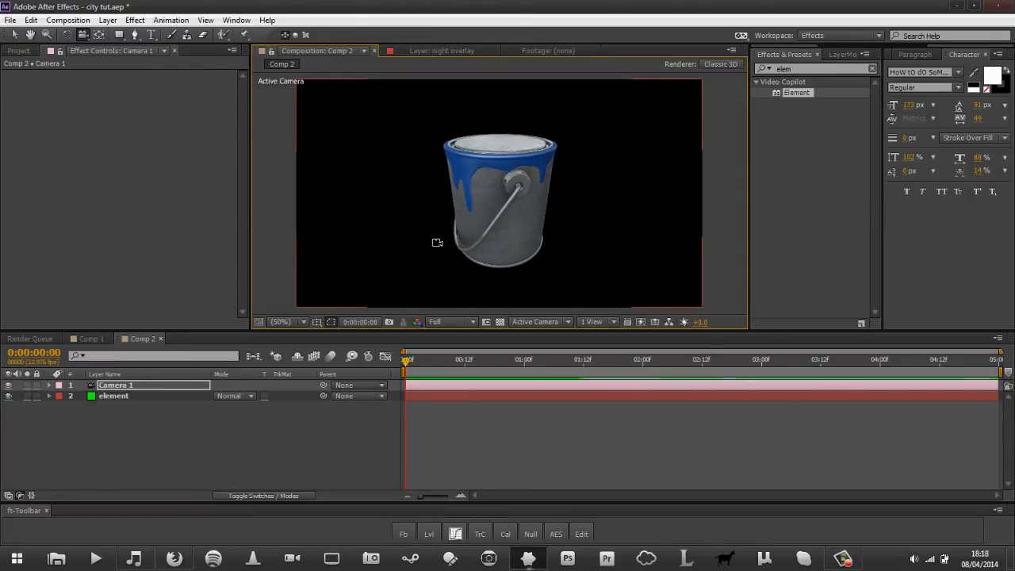
# Step: Reopen Scene Setup for the element layer and turn the paint can in the preview to a side view
pyautogui.moveTo(421, 361); pyautogui.dragTo(341, 384)
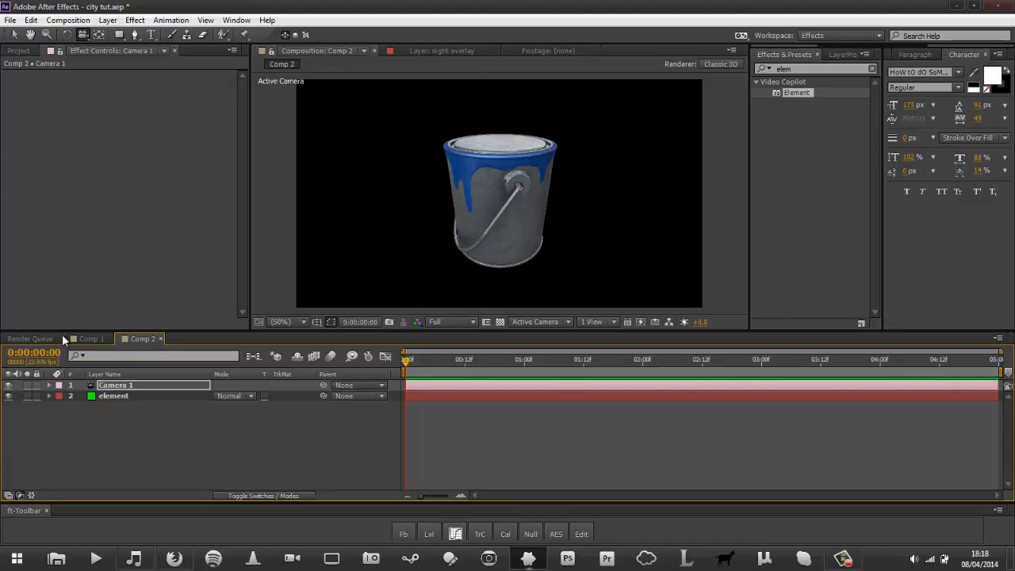
pyautogui.click(141, 397)
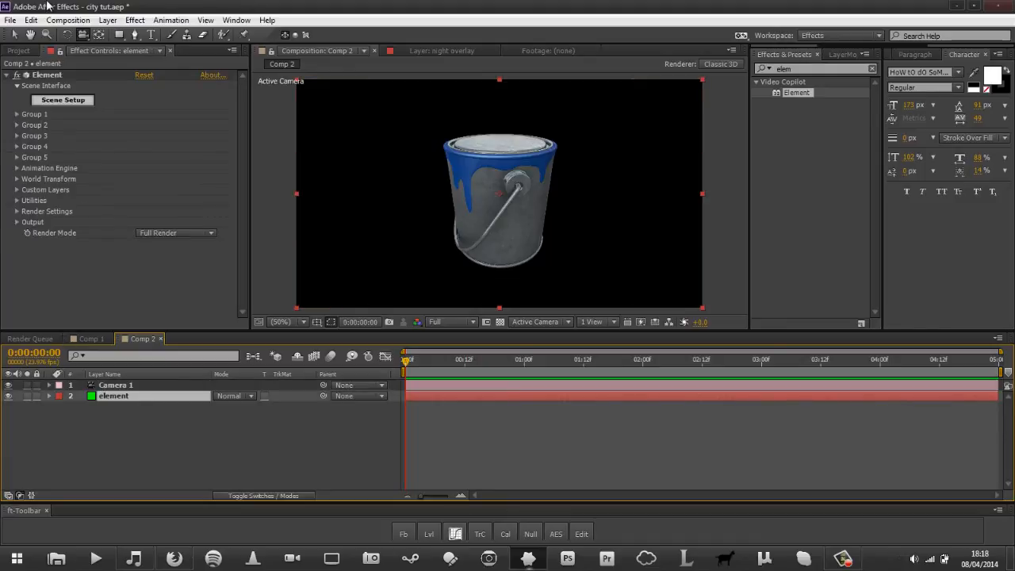
pyautogui.click(49, 102)
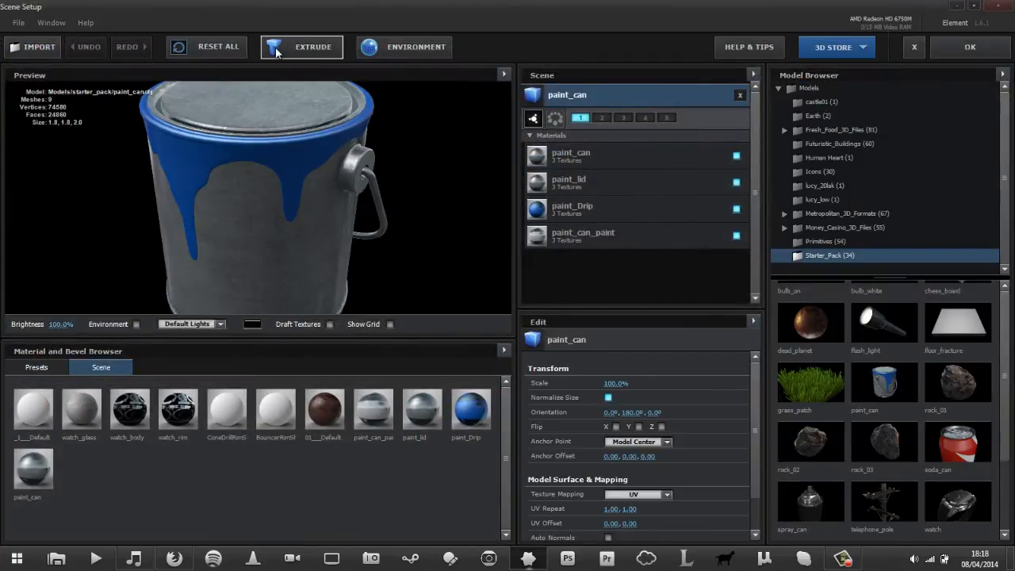
pyautogui.moveTo(256, 152)
pyautogui.mouseDown()
pyautogui.moveTo(298, 175)
pyautogui.moveTo(251, 129)
pyautogui.mouseUp()
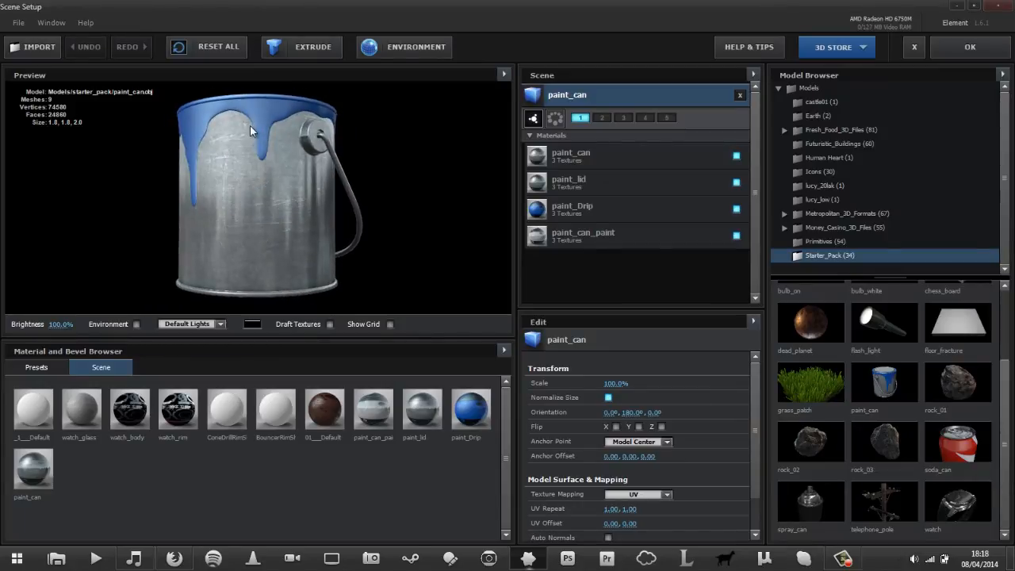
pyautogui.click(843, 559)
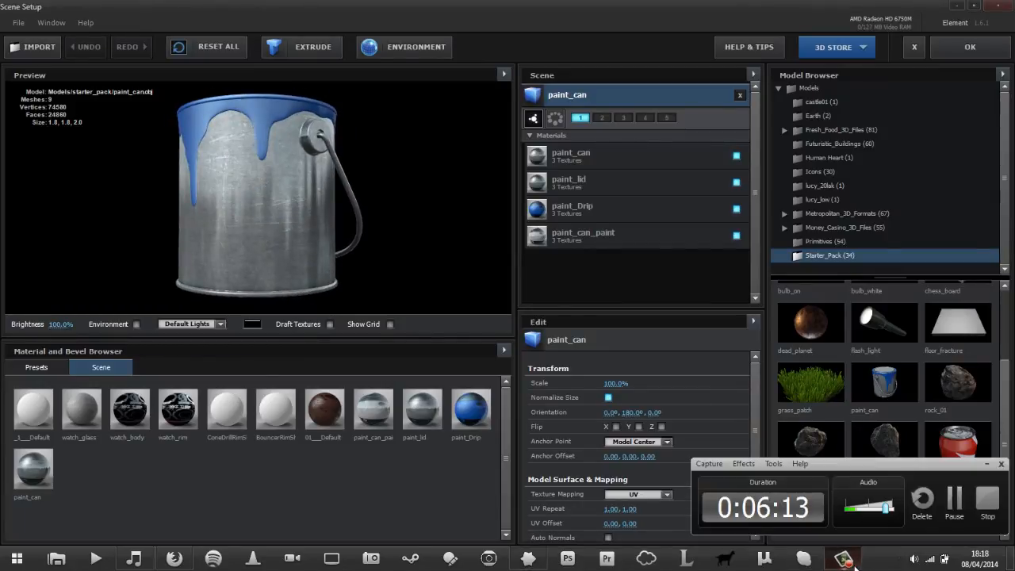
pyautogui.click(842, 558)
pyautogui.moveTo(299, 210); pyautogui.dragTo(324, 230)
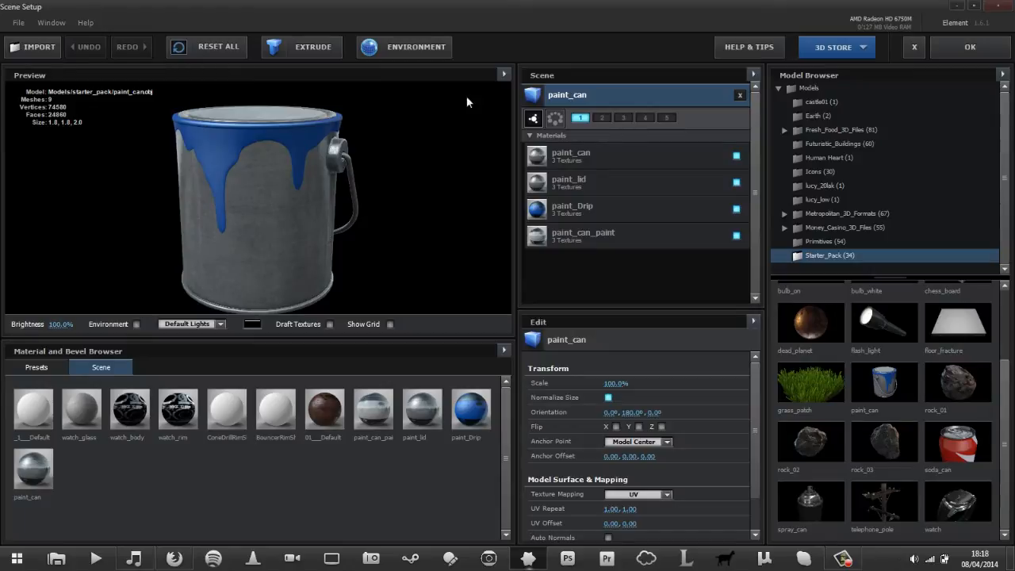
pyautogui.click(740, 96)
pyautogui.click(913, 46)
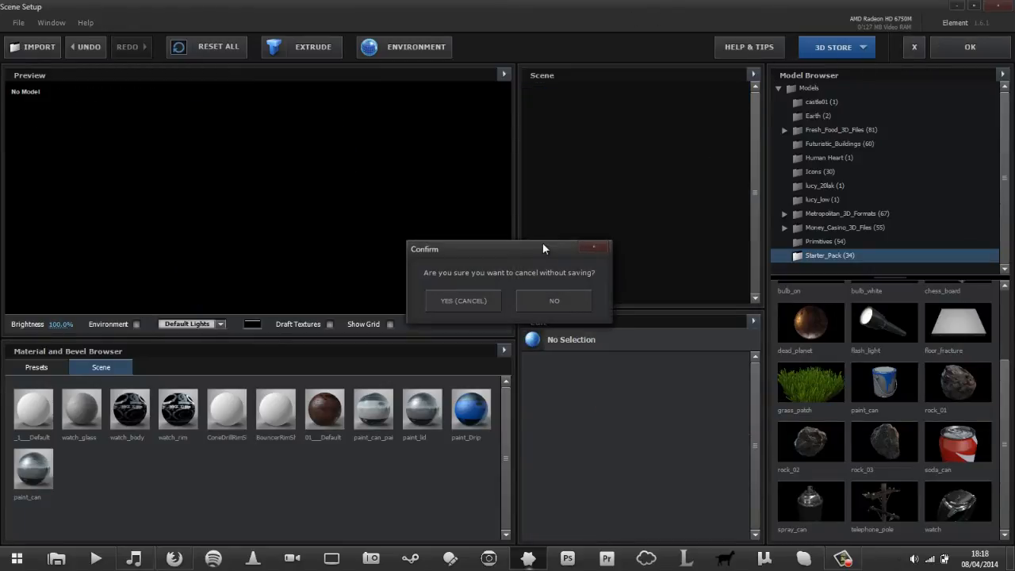
pyautogui.click(478, 297)
# Step: Add a new text layer to Comp 2
pyautogui.click(174, 431)
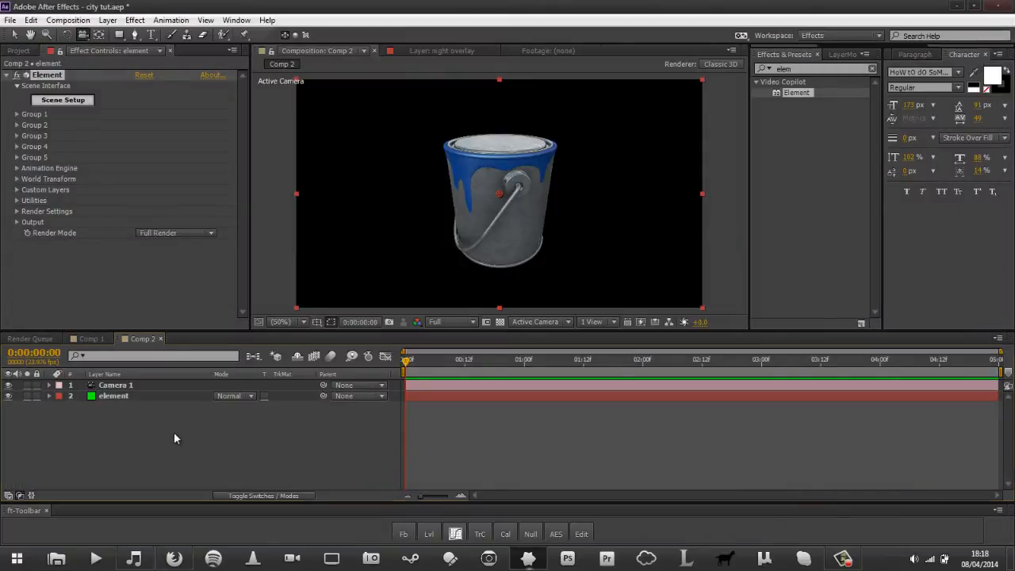
pyautogui.rightClick(191, 437)
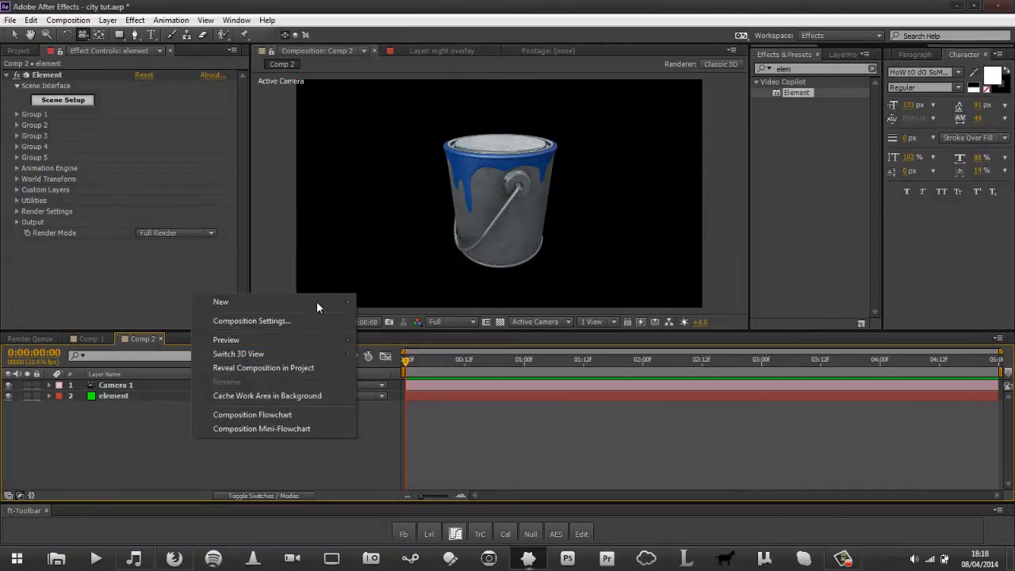
pyautogui.moveTo(316, 300)
pyautogui.click(409, 318)
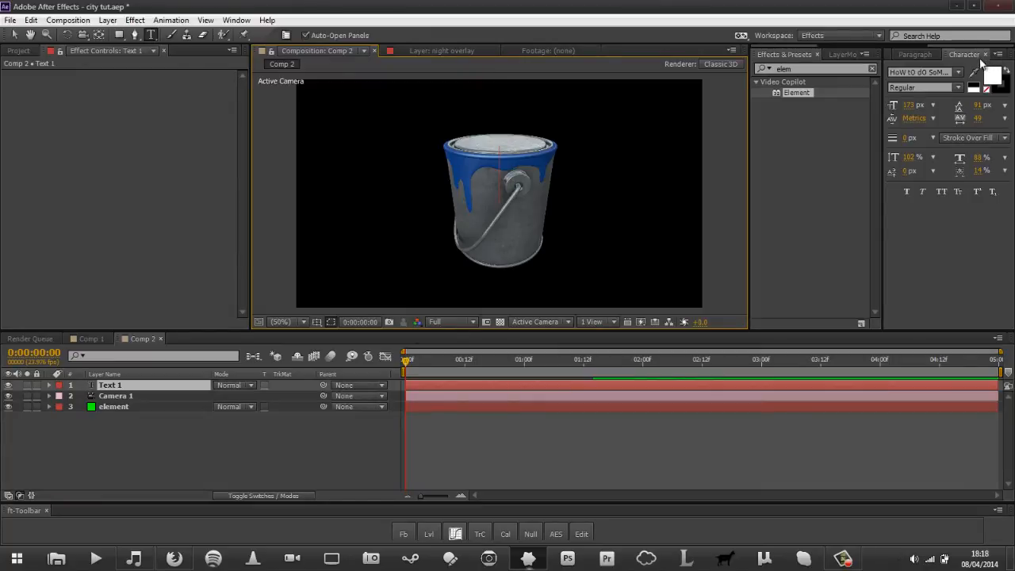
# Step: Set the new text layer's font to TYPOGRAPH PRO and return to text entry in the composition
pyautogui.click(959, 72)
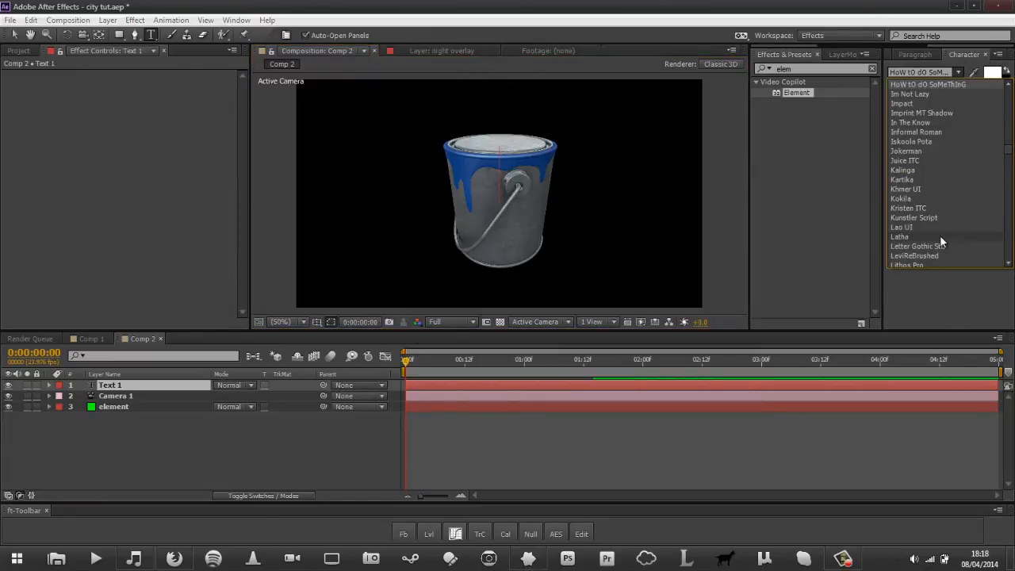
pyautogui.scroll(-10, 939, 235)
pyautogui.scroll(-10, 939, 235)
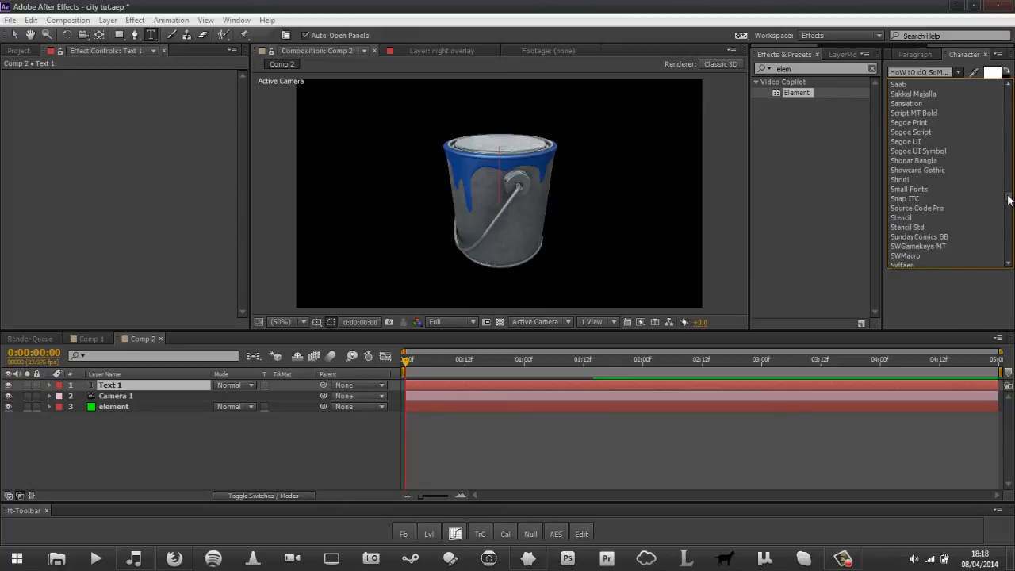
pyautogui.moveTo(1010, 196); pyautogui.dragTo(1011, 215)
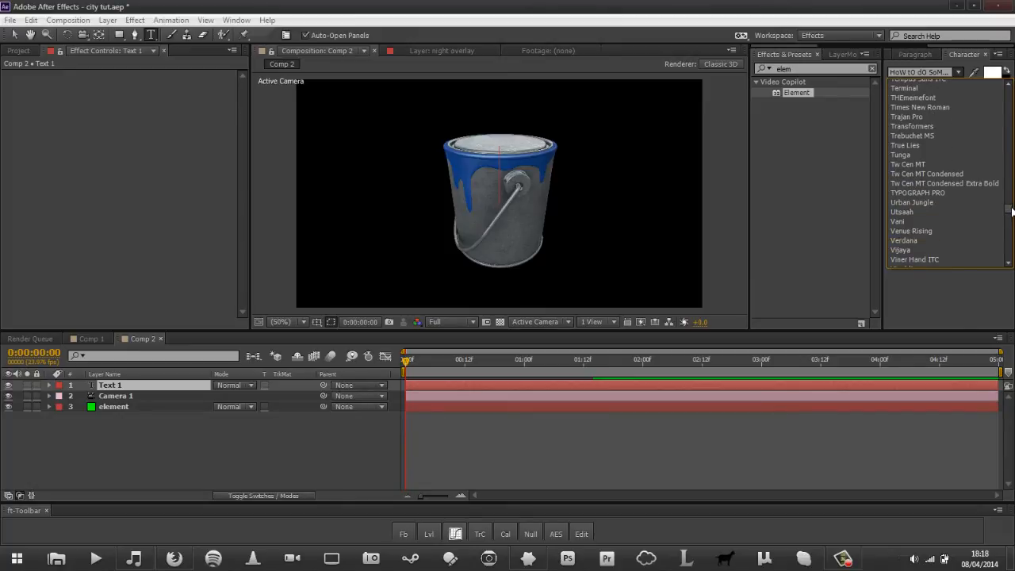
pyautogui.click(948, 193)
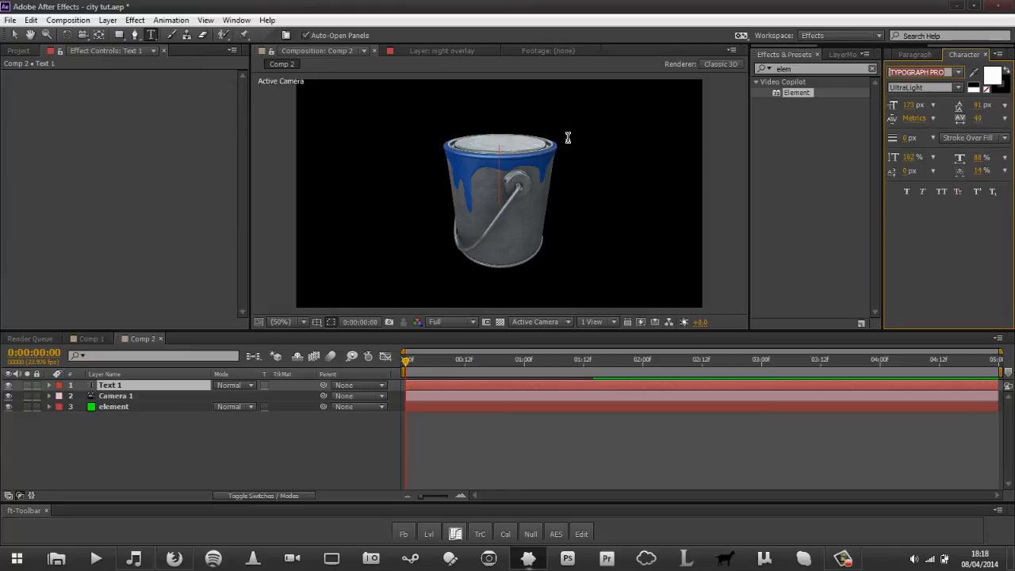
pyautogui.click(504, 187)
pyautogui.write('T')
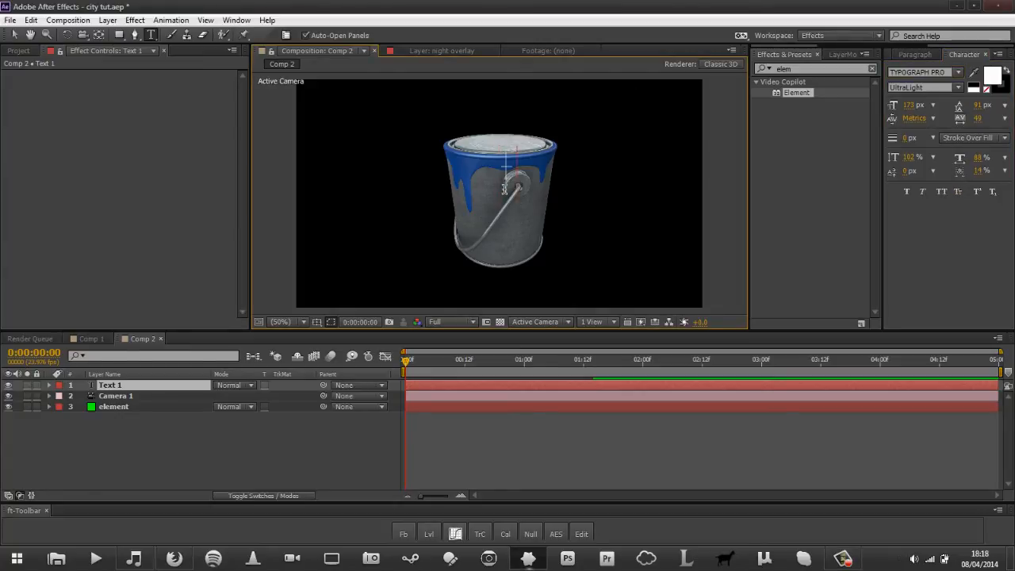
pyautogui.write('est')
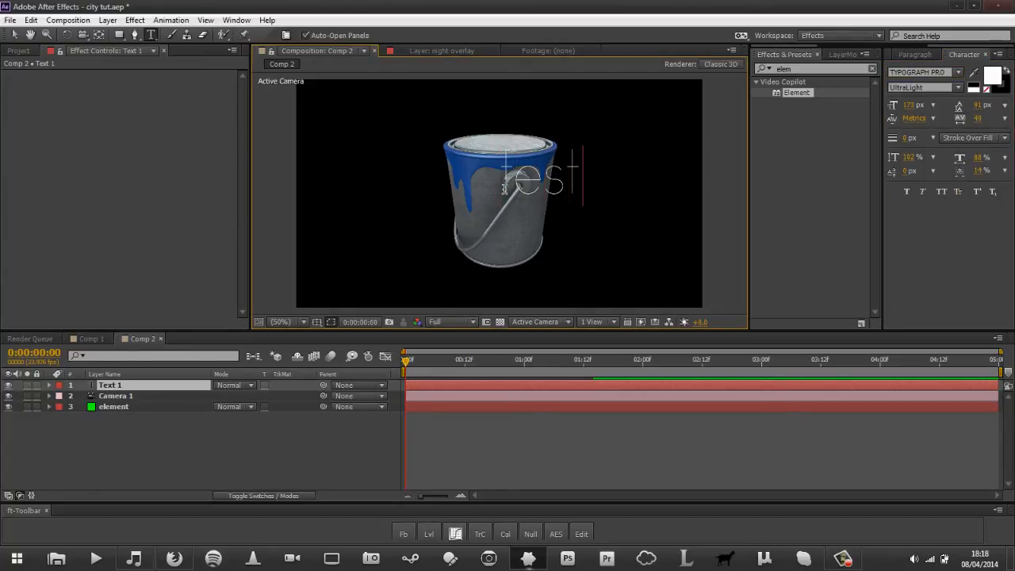
pyautogui.press('BackSpace')
pyautogui.press('BackSpace')
pyautogui.press('BackSpace')
pyautogui.press('BackSpace')
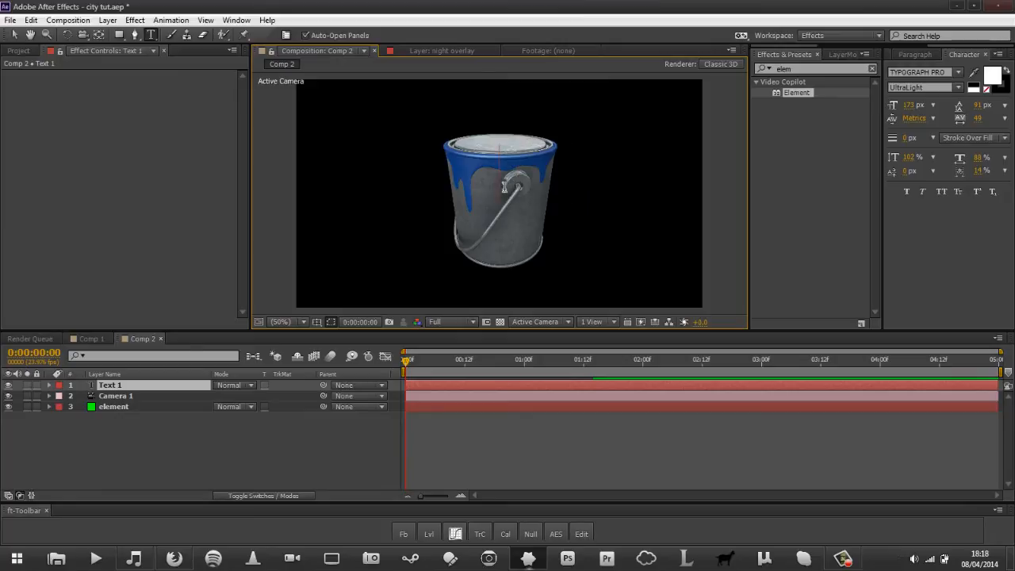
# Step: Enter TEST in capitals on the text layer and move it over the middle of the paint can
pyautogui.write('TEST')
pyautogui.press('capslock')
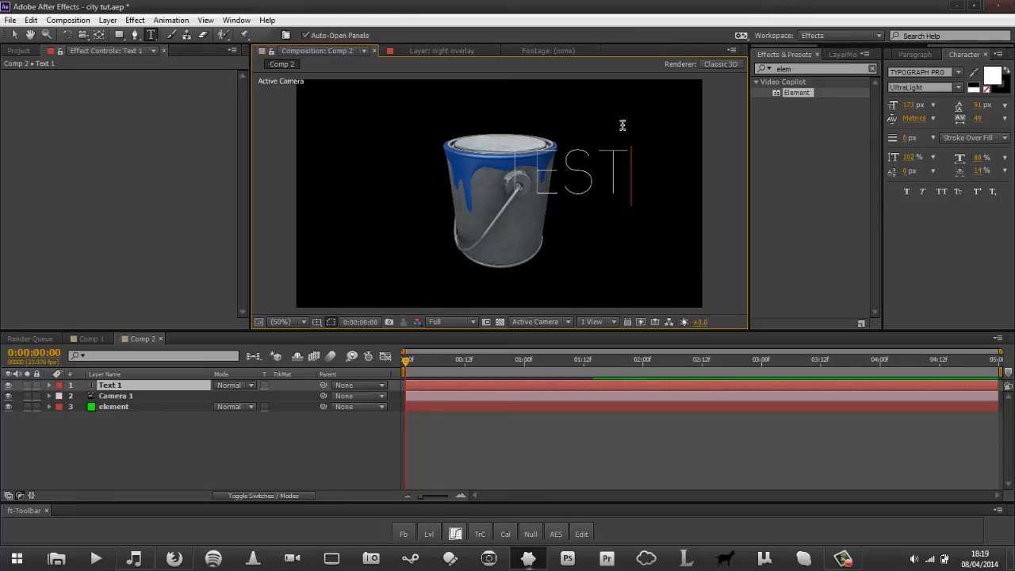
pyautogui.moveTo(659, 129); pyautogui.dragTo(577, 160)
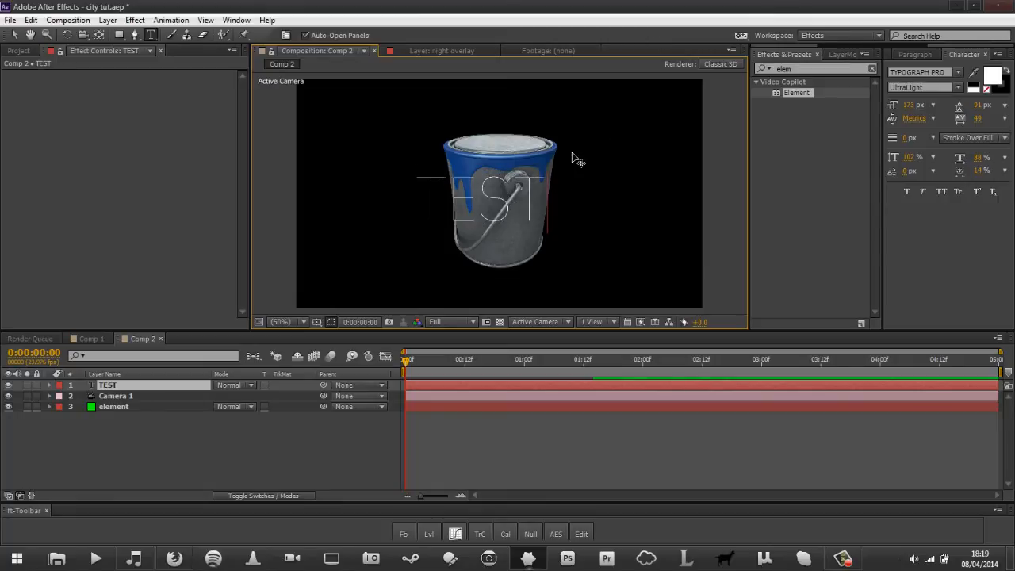
pyautogui.click(222, 460)
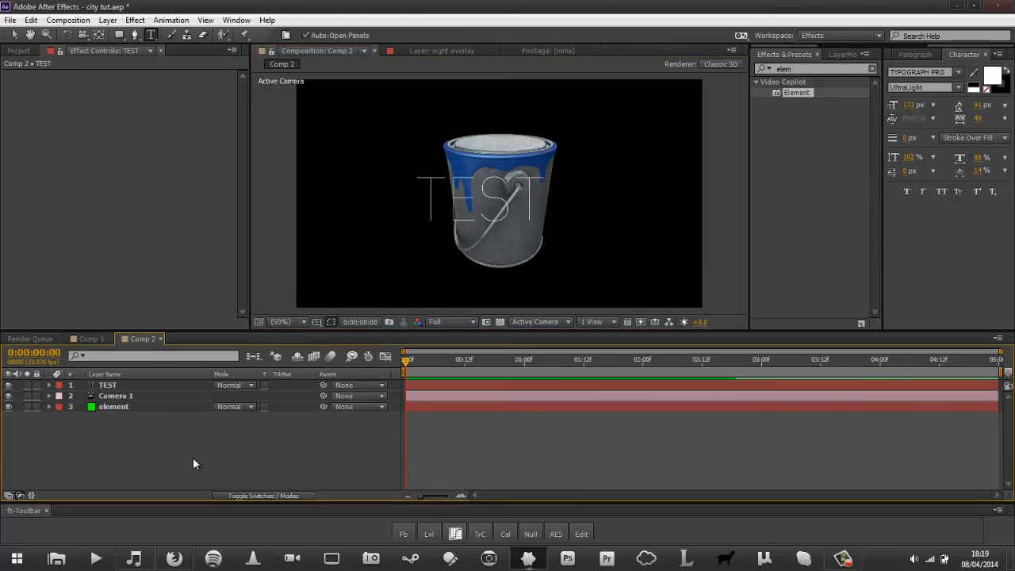
# Step: Assign the TEST layer as Path Layer 1 under the element layer's Custom Text and Masks, with the view refresh enabled
pyautogui.click(118, 407)
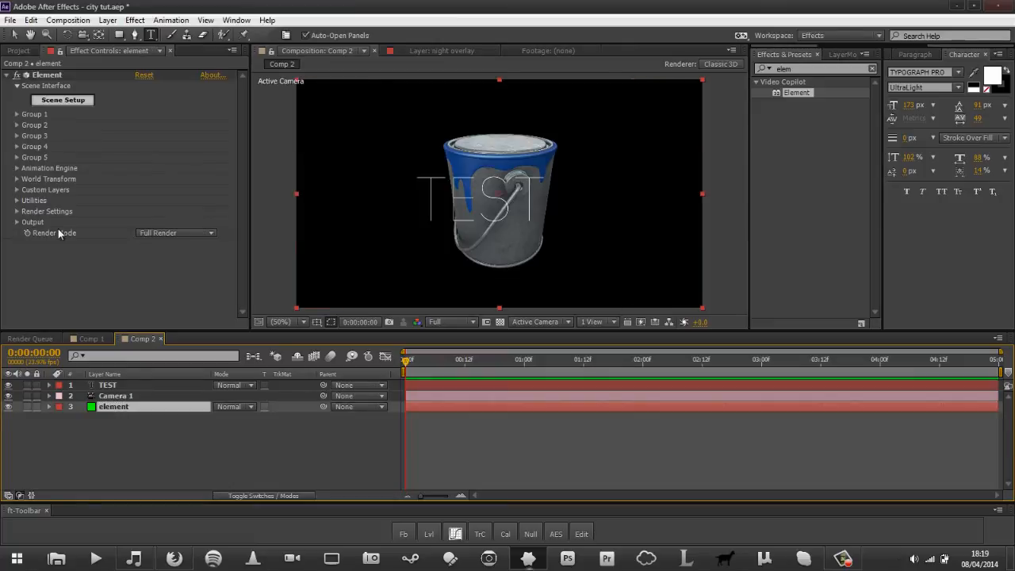
pyautogui.click(16, 191)
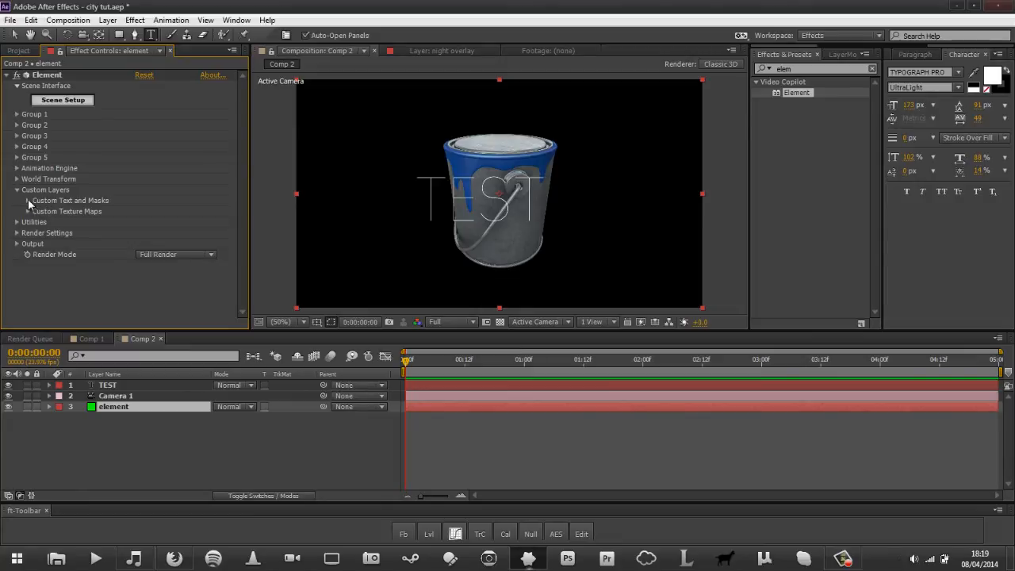
pyautogui.click(28, 201)
pyautogui.click(162, 209)
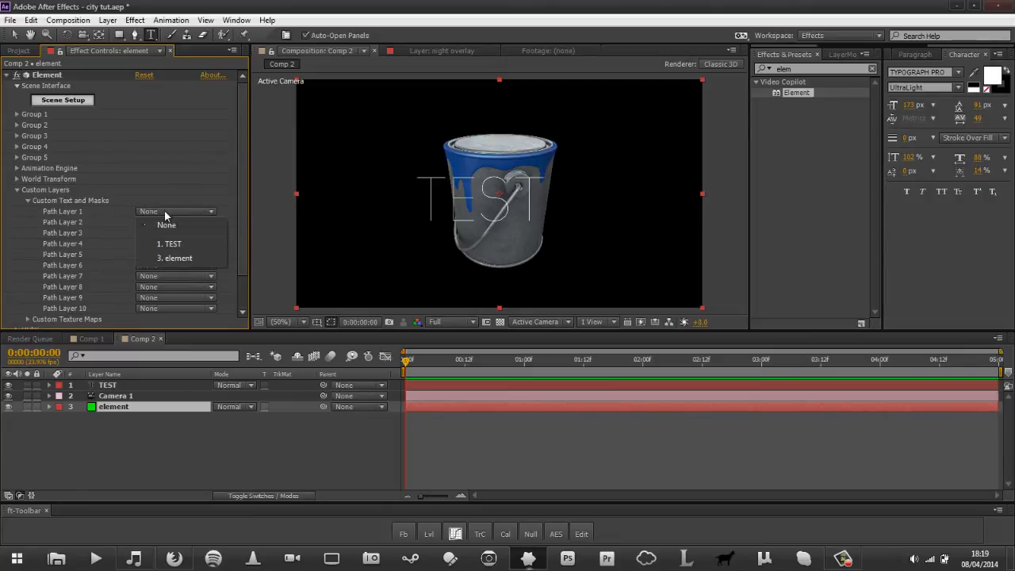
pyautogui.click(184, 243)
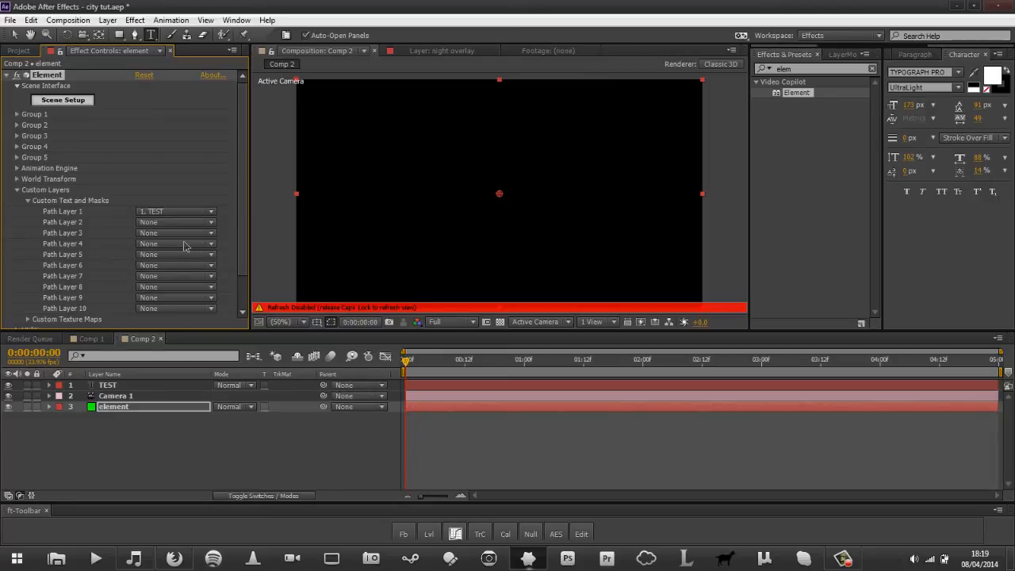
pyautogui.press('capslock')
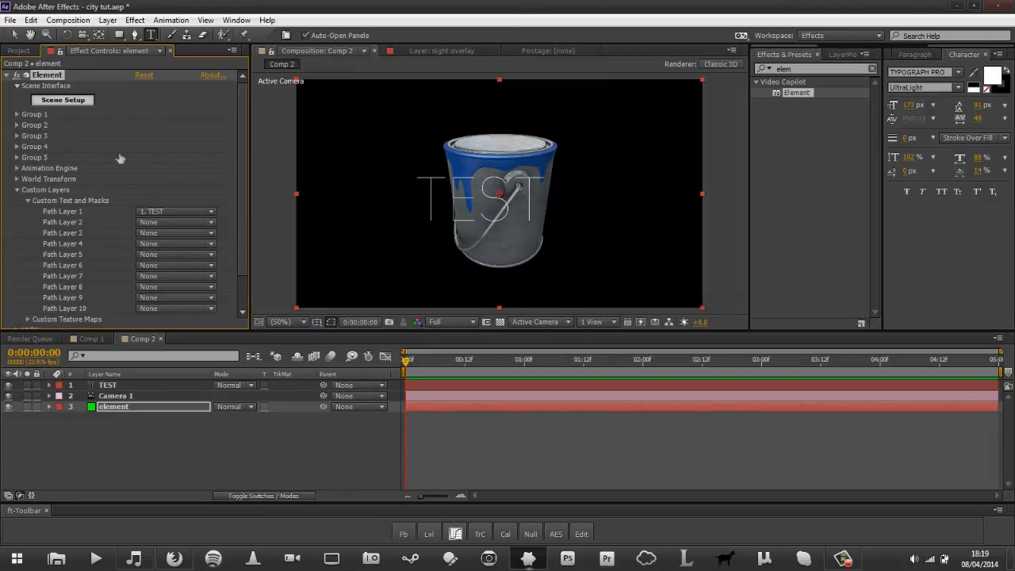
# Step: Extrude the custom text path in Scene Setup and remove paint_can from the scene
pyautogui.click(63, 100)
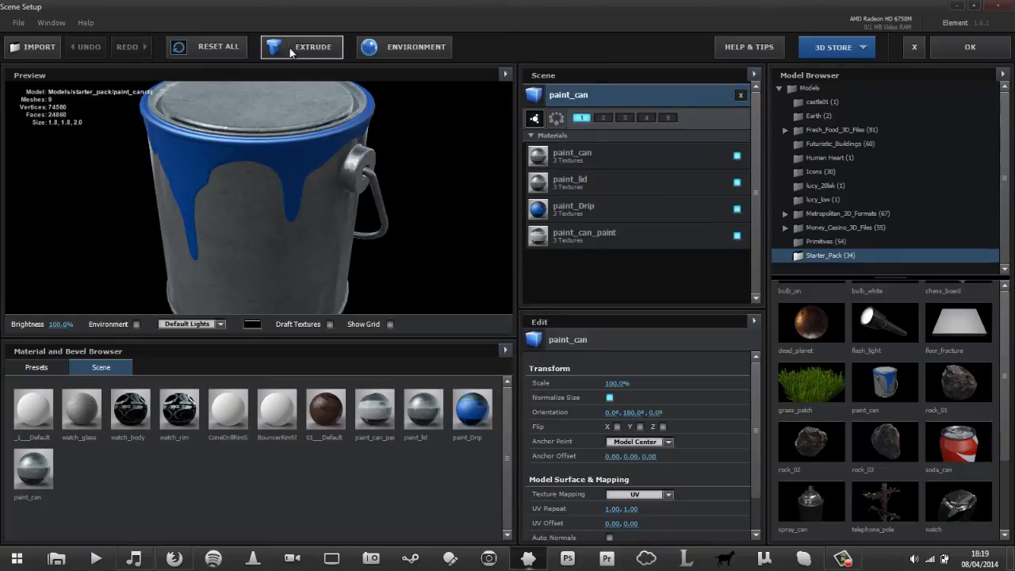
pyautogui.click(292, 50)
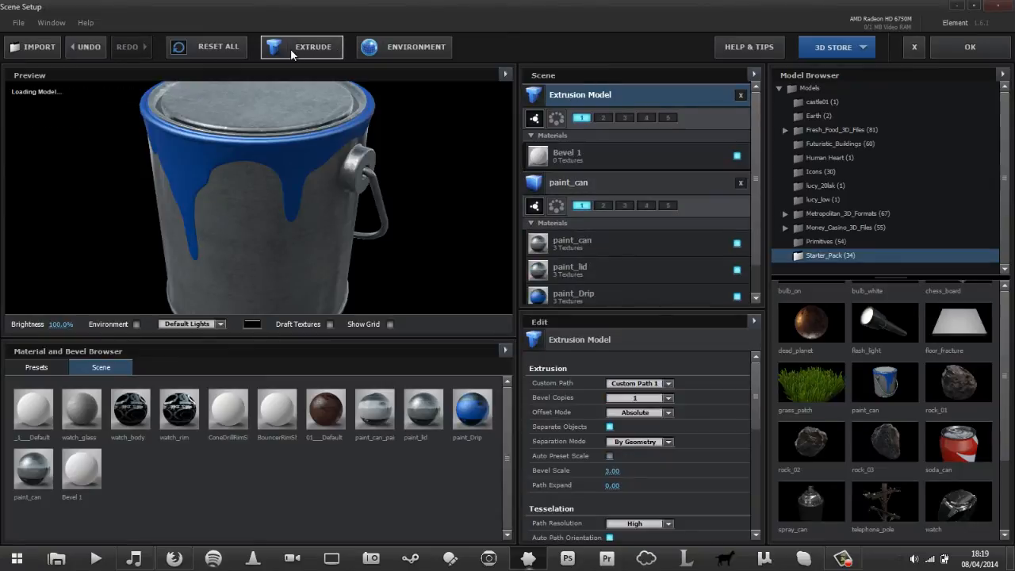
pyautogui.click(740, 183)
pyautogui.moveTo(204, 258); pyautogui.dragTo(362, 228)
pyautogui.scroll(2, 379, 231)
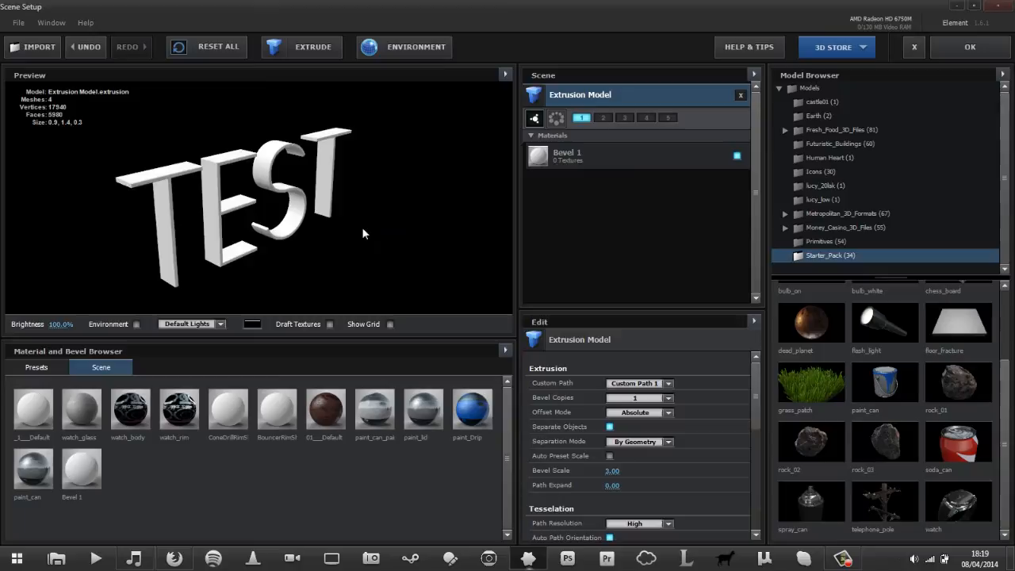
# Step: Look through the Pro_Shaders_maps materials, including Organic_maps, and the Primitives models
pyautogui.click(28, 370)
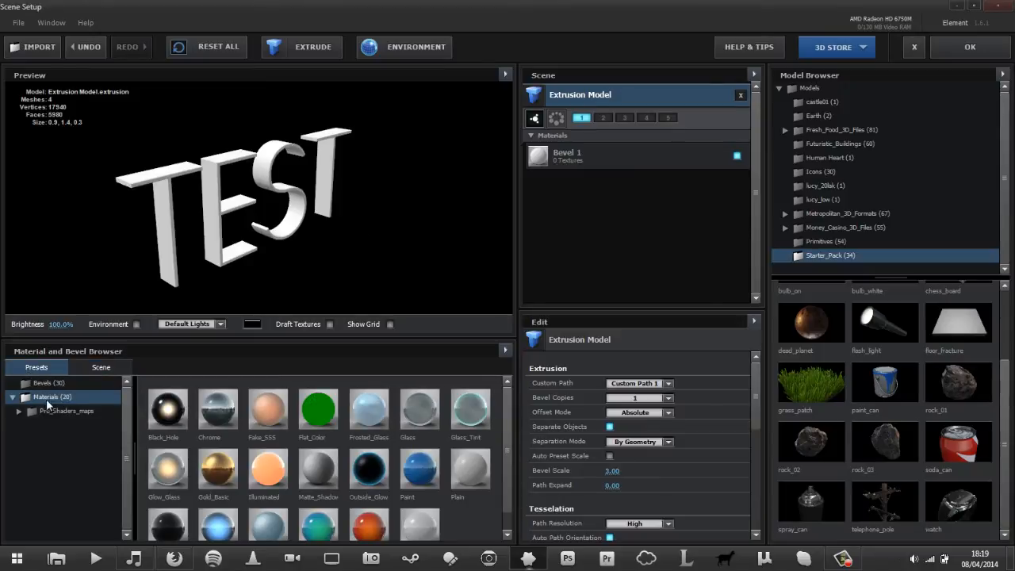
pyautogui.click(19, 412)
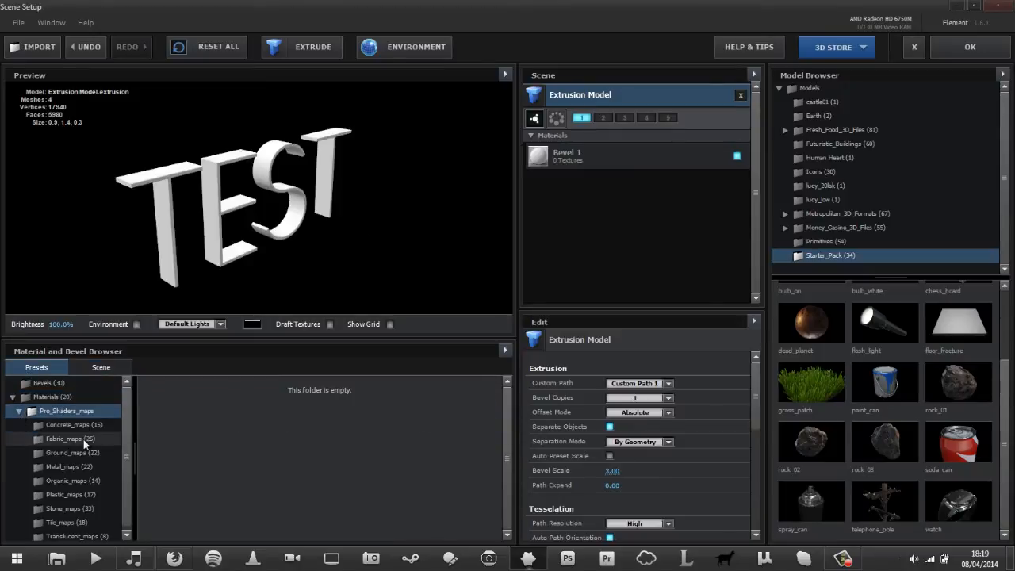
pyautogui.click(84, 480)
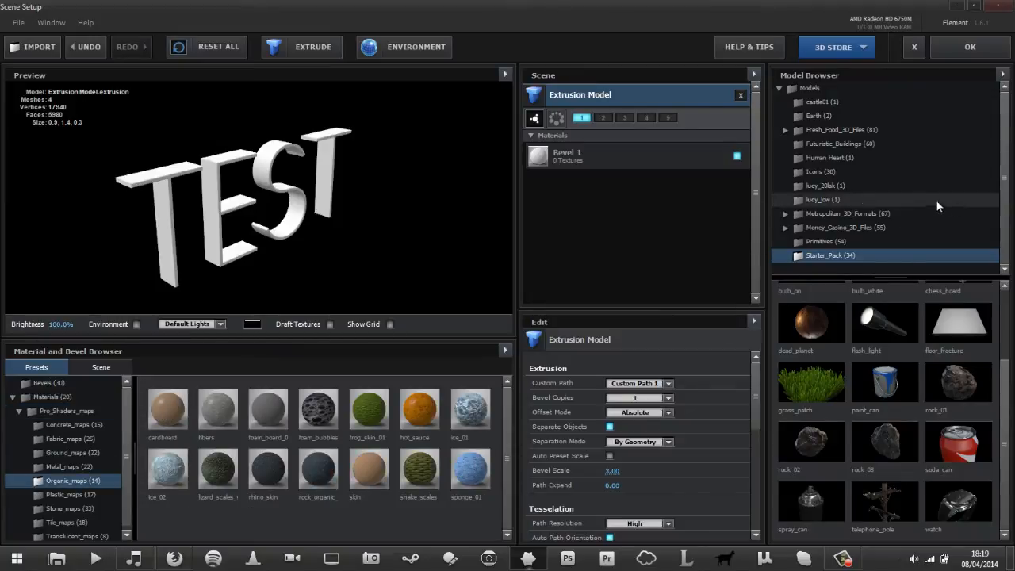
pyautogui.click(825, 244)
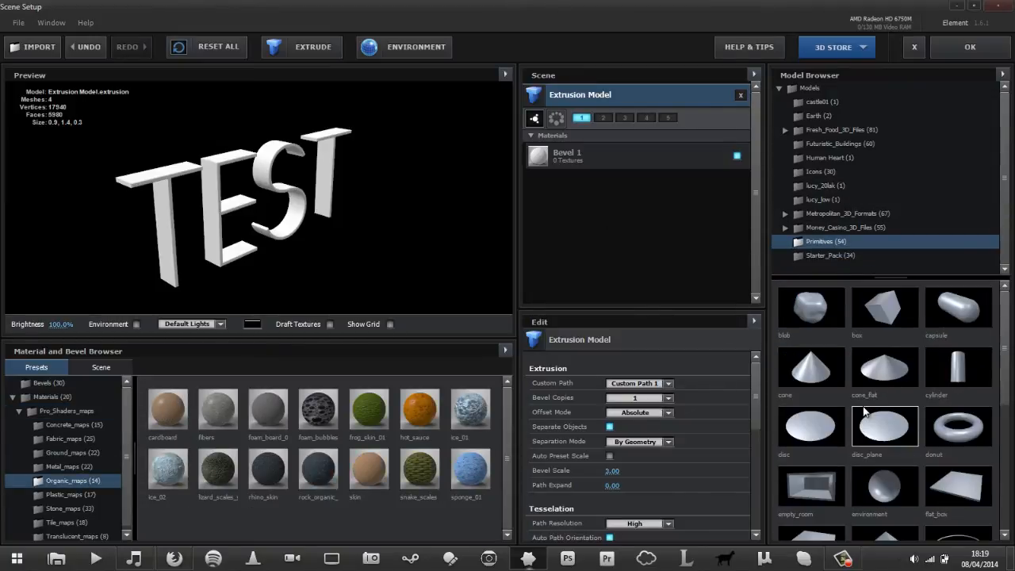
pyautogui.scroll(-5, 862, 406)
pyautogui.scroll(5, 862, 406)
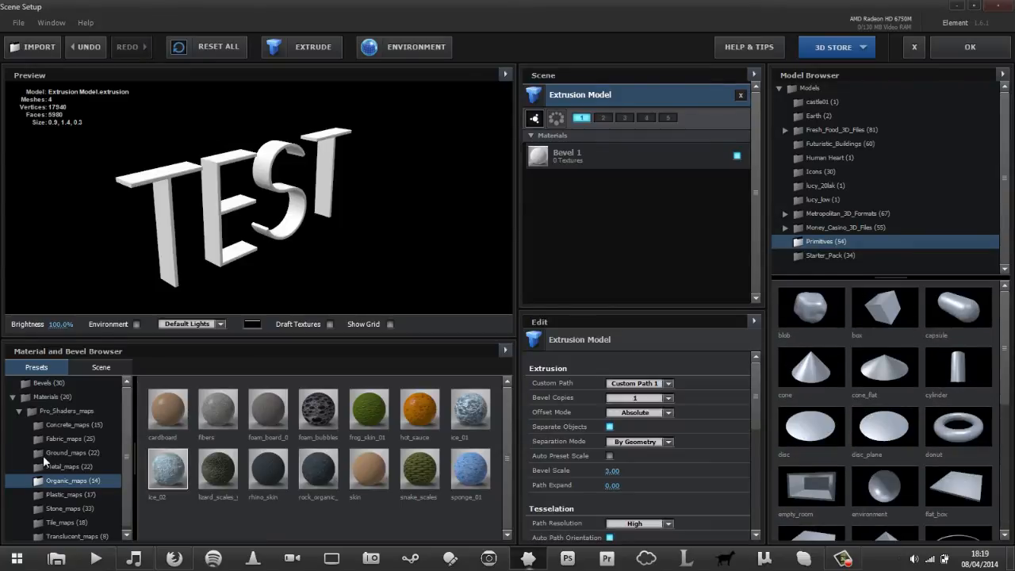
# Step: Apply the Oreo bevel preset to the extruded TEST text
pyautogui.click(48, 383)
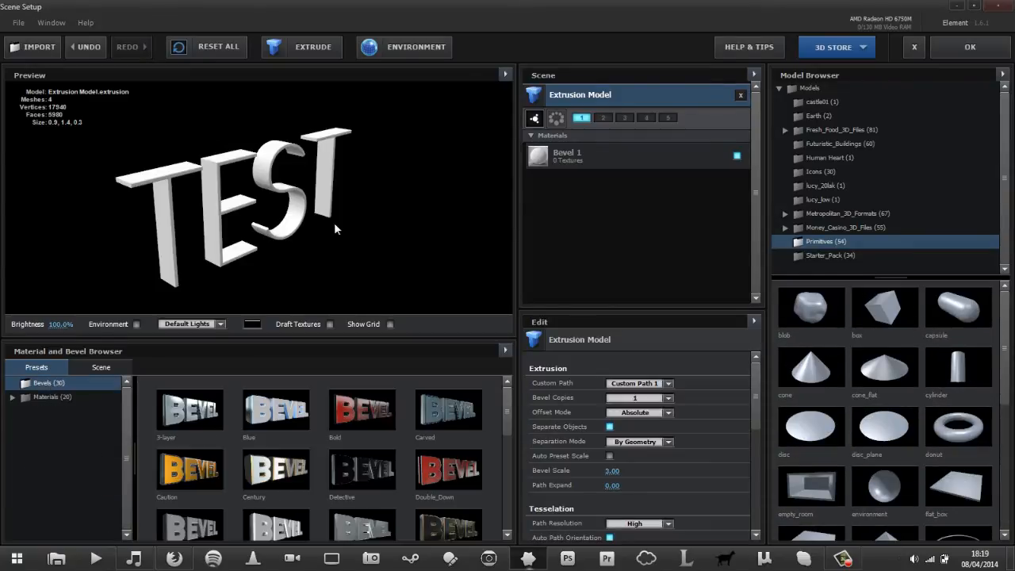
pyautogui.moveTo(334, 222)
pyautogui.mouseDown()
pyautogui.moveTo(293, 208)
pyautogui.moveTo(325, 221)
pyautogui.mouseUp()
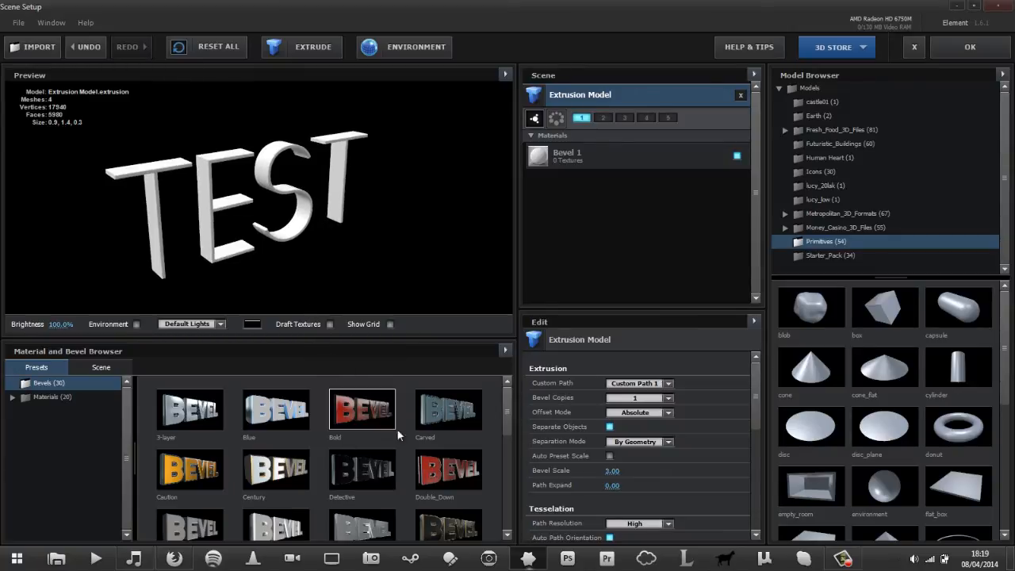
pyautogui.moveTo(511, 414); pyautogui.dragTo(483, 438)
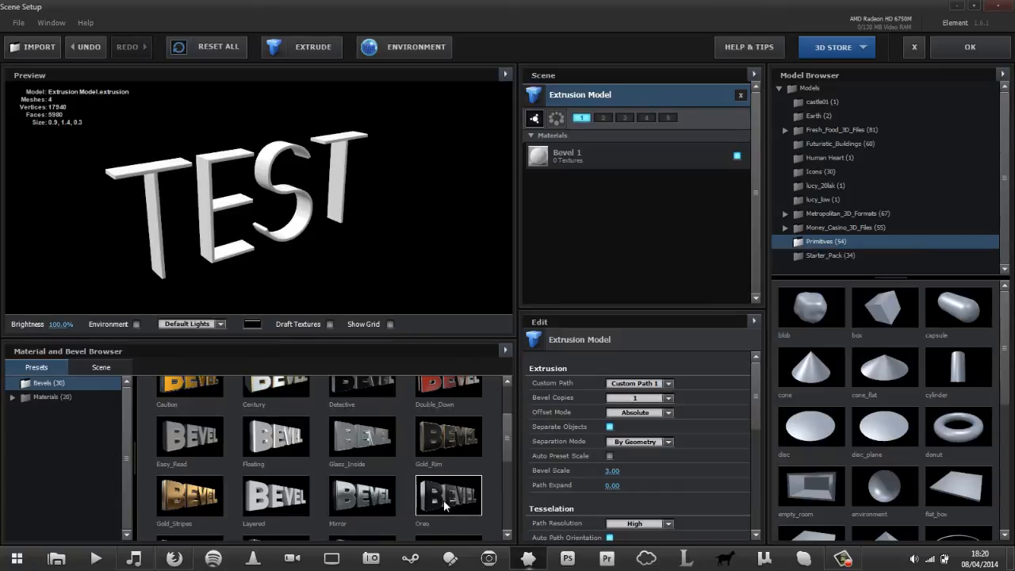
pyautogui.moveTo(443, 499); pyautogui.dragTo(258, 241)
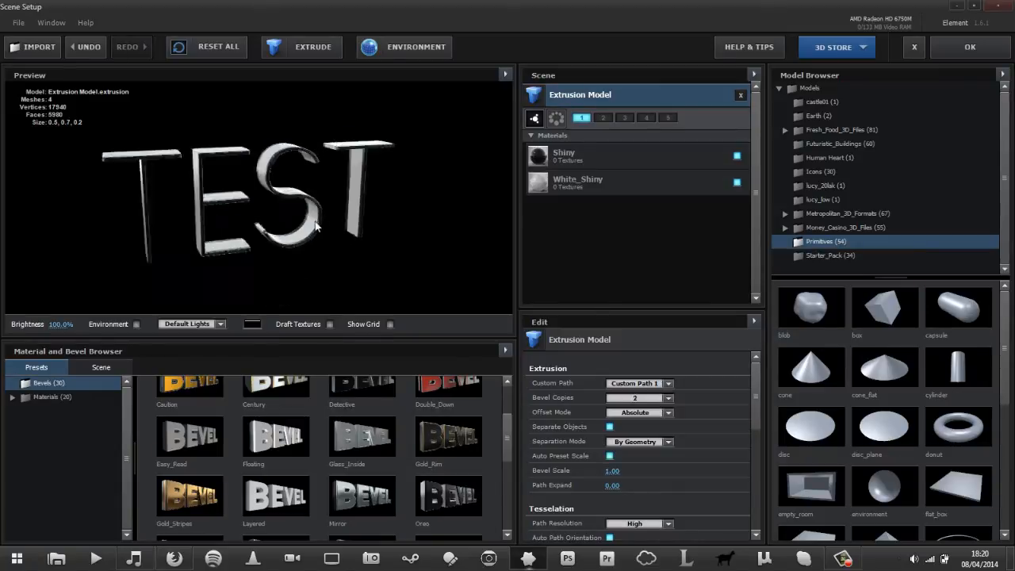
# Step: Turn the TEST model to show its depth, enlarge the edit area and set Bevel Scale to 0.41
pyautogui.moveTo(359, 219); pyautogui.dragTo(395, 230)
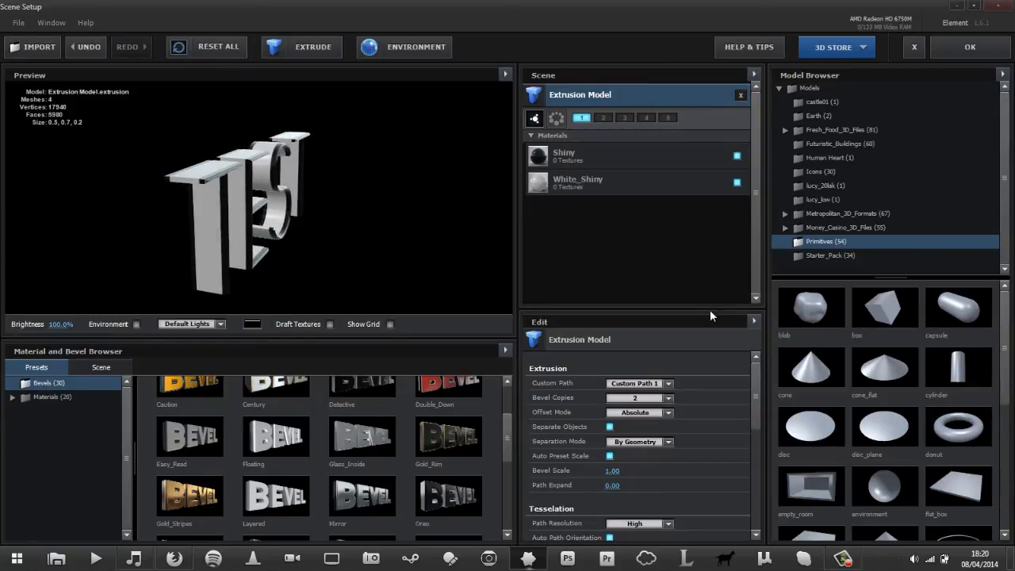
pyautogui.moveTo(707, 310); pyautogui.dragTo(690, 208)
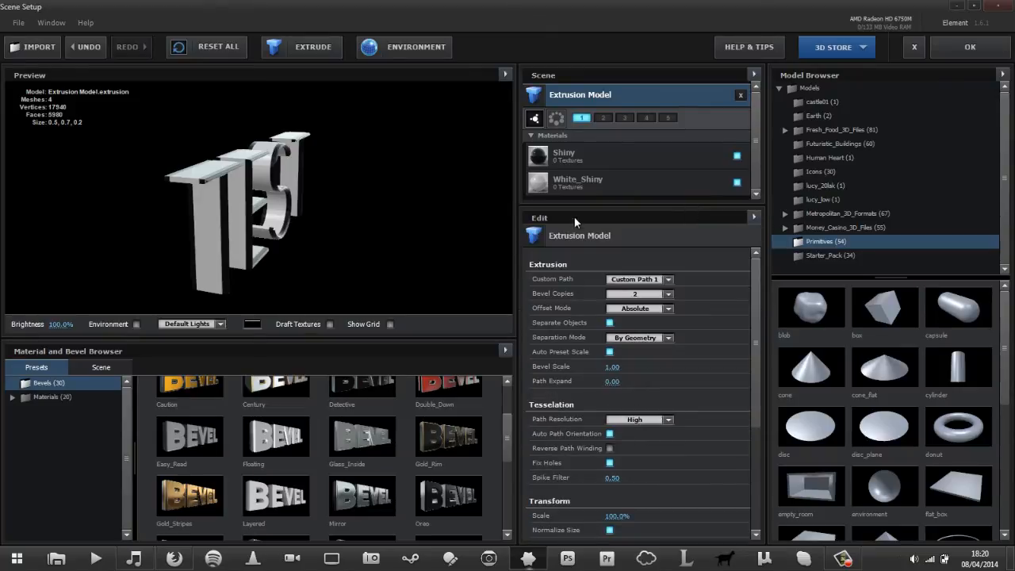
pyautogui.moveTo(611, 367); pyautogui.dragTo(576, 367)
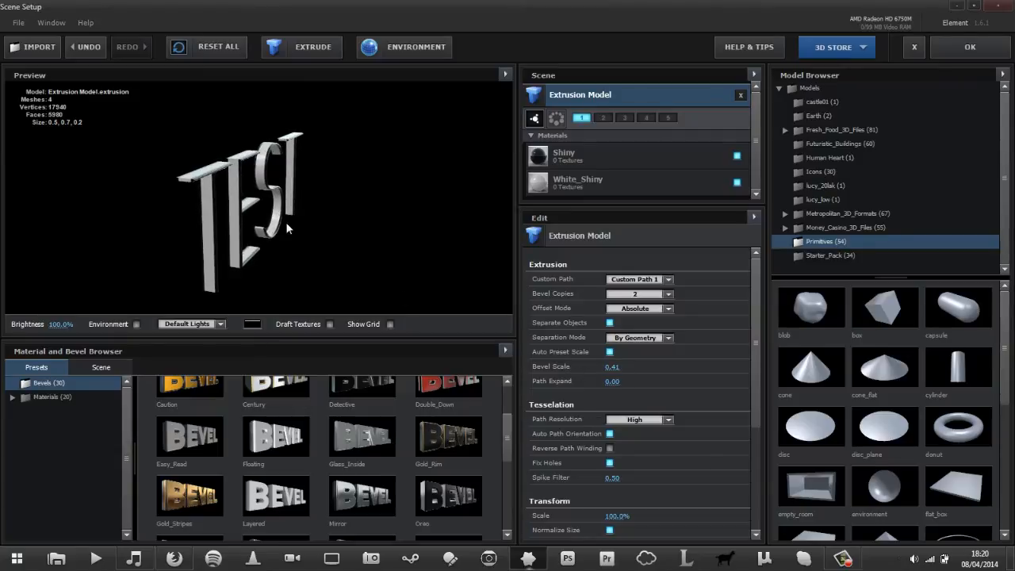
# Step: Set the diffuse colour of the Shiny material on the extruded TEST text to orange, FF7700
pyautogui.moveTo(285, 221); pyautogui.dragTo(223, 232)
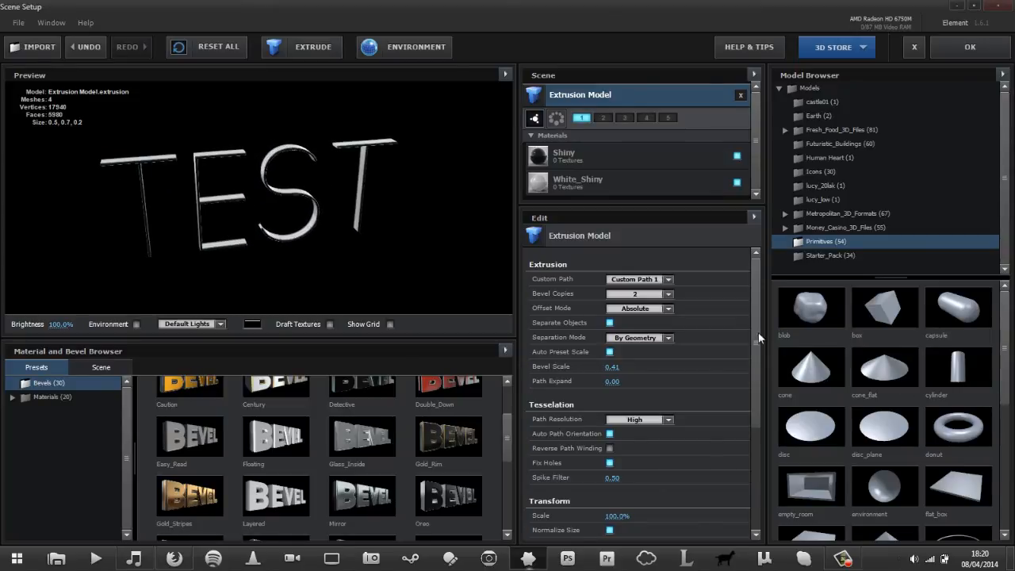
pyautogui.moveTo(759, 338); pyautogui.dragTo(771, 446)
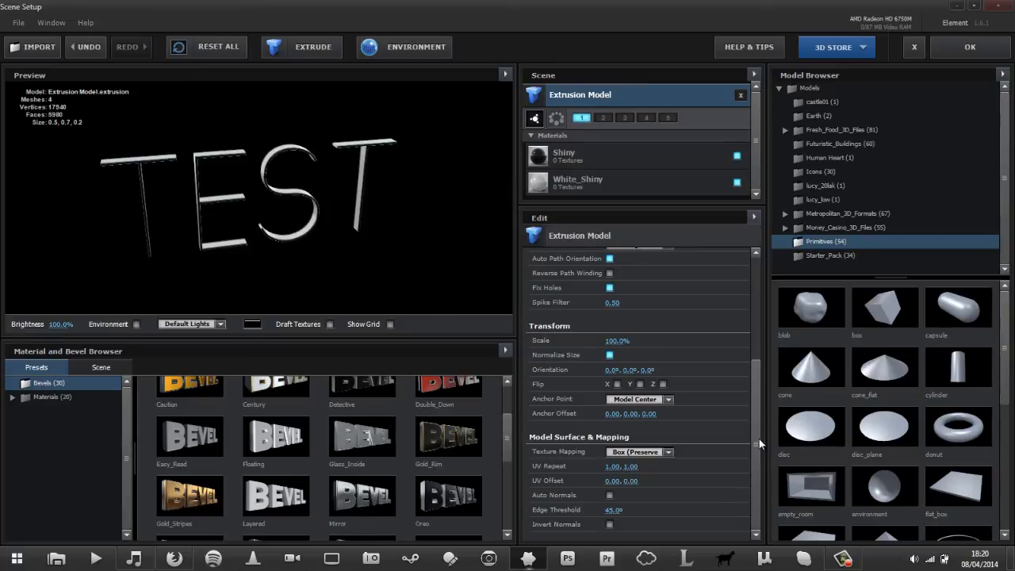
pyautogui.click(574, 162)
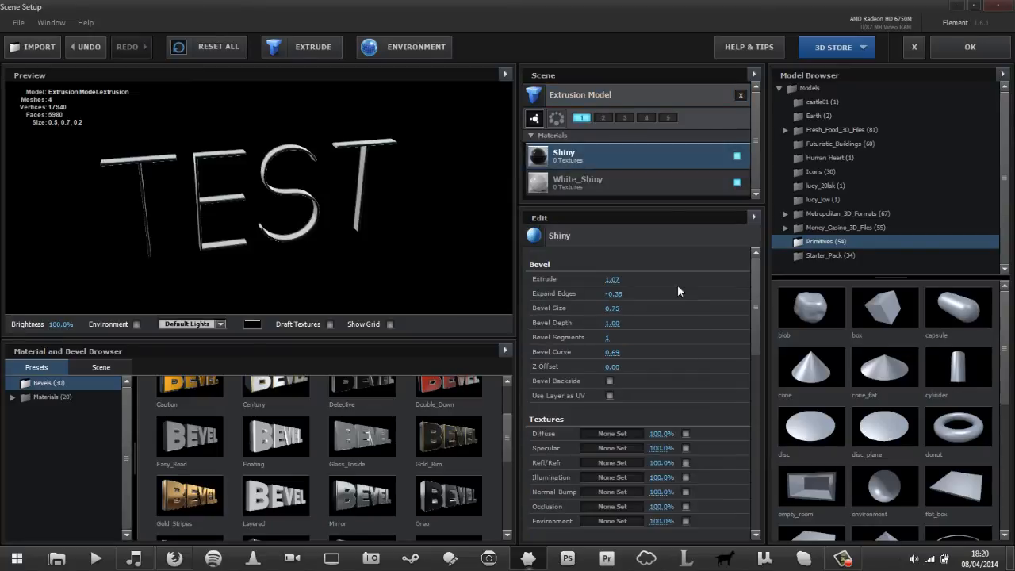
pyautogui.scroll(-3, 737, 378)
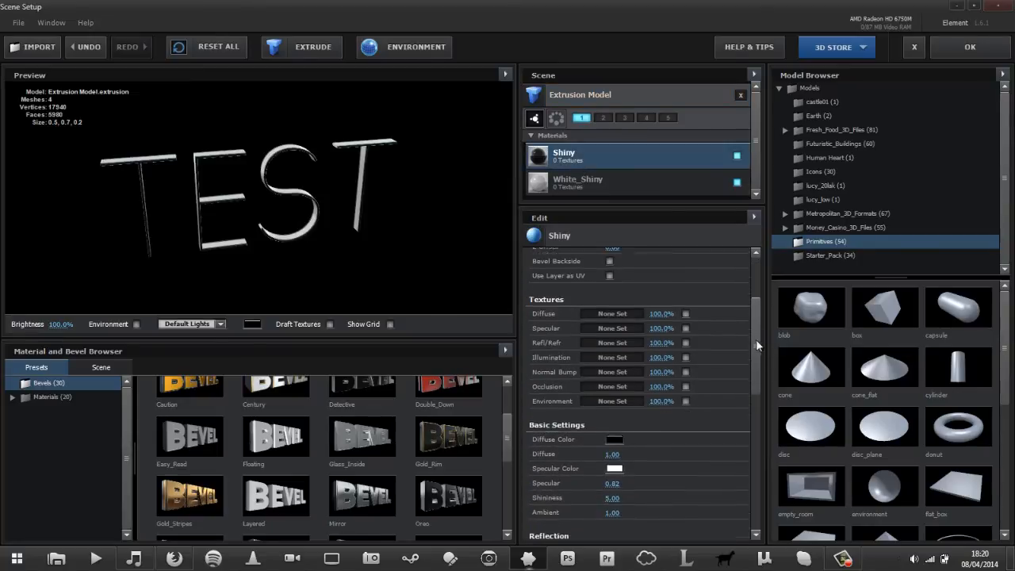
pyautogui.scroll(-1, 757, 345)
pyautogui.click(614, 397)
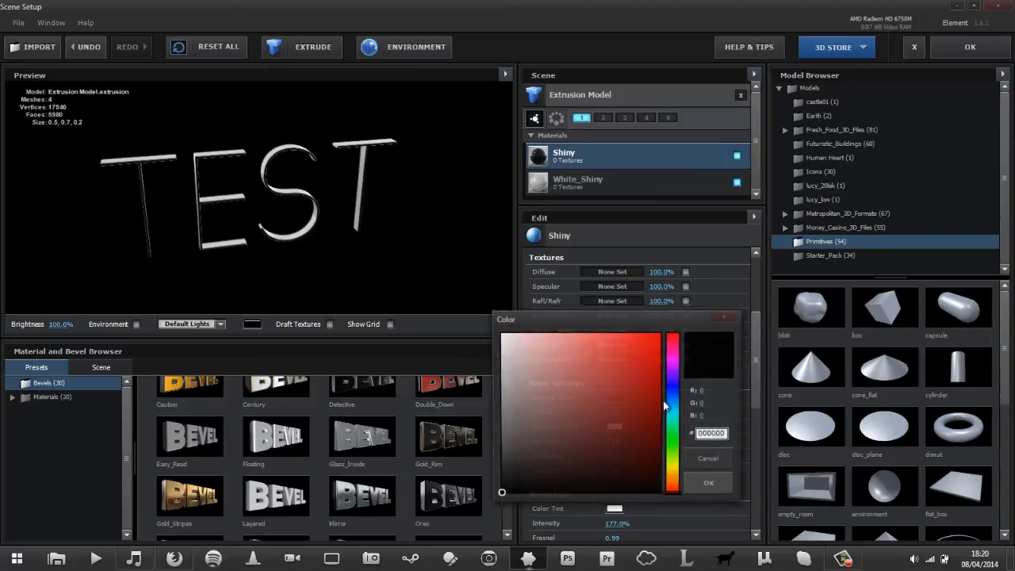
pyautogui.moveTo(672, 480); pyautogui.dragTo(673, 472)
pyautogui.moveTo(623, 418); pyautogui.dragTo(690, 325)
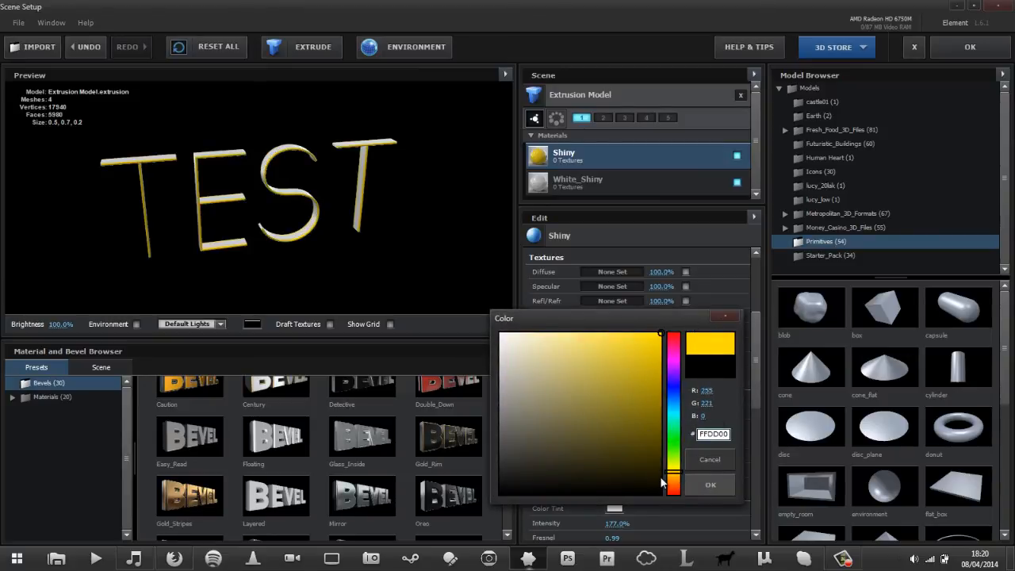
pyautogui.moveTo(673, 476); pyautogui.dragTo(676, 486)
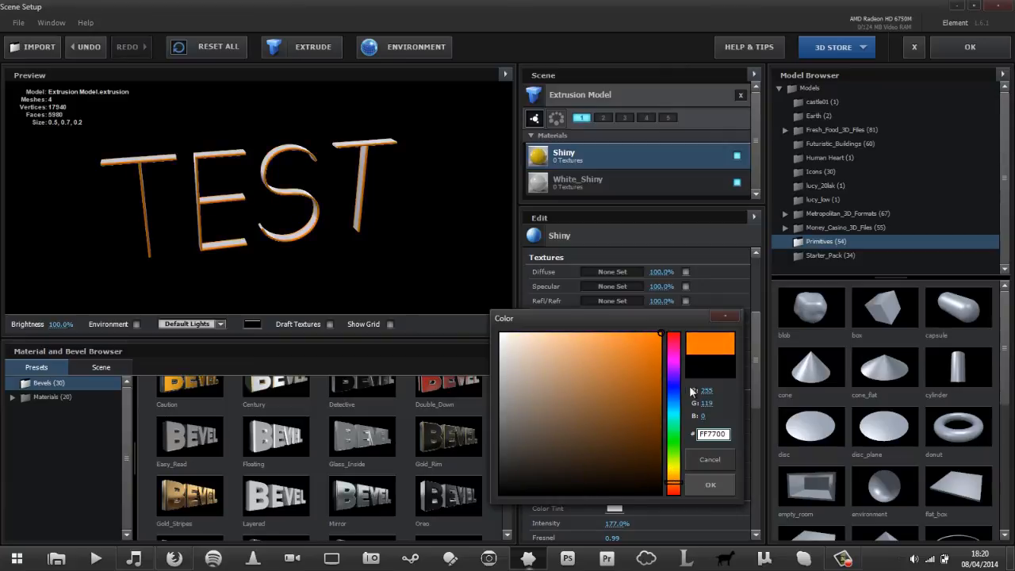
pyautogui.click(687, 487)
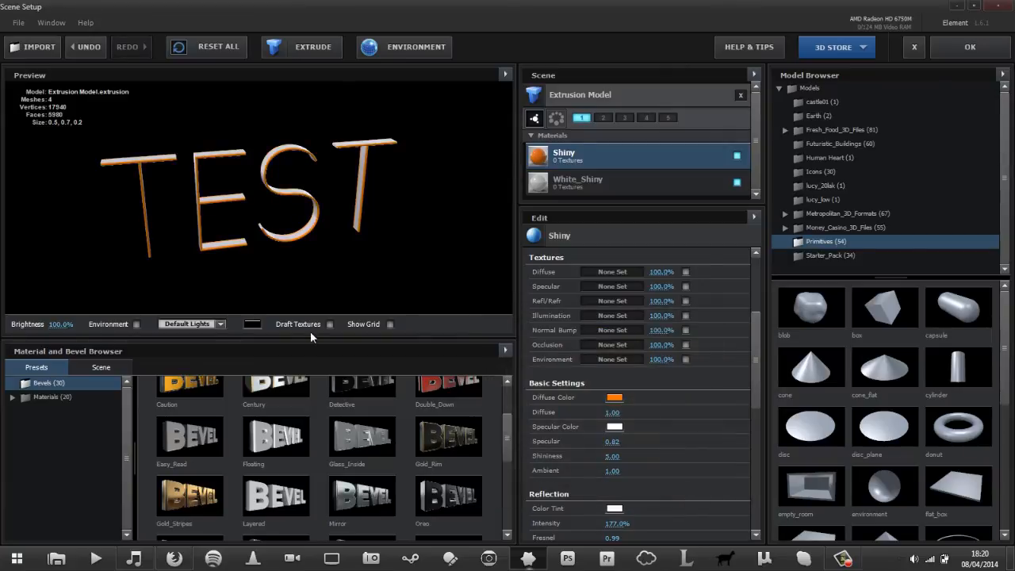
# Step: Accept the scene setup, hide the flat TEST text layer and orbit the camera to a more frontal view of the extruded text
pyautogui.moveTo(221, 210)
pyautogui.mouseDown()
pyautogui.moveTo(340, 198)
pyautogui.moveTo(256, 192)
pyautogui.moveTo(237, 214)
pyautogui.mouseUp()
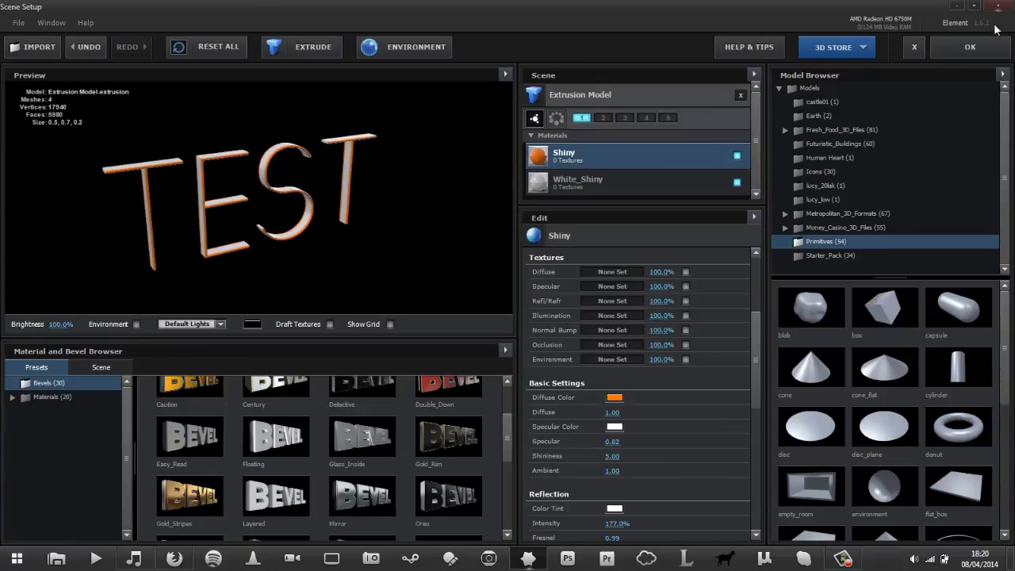
pyautogui.click(970, 49)
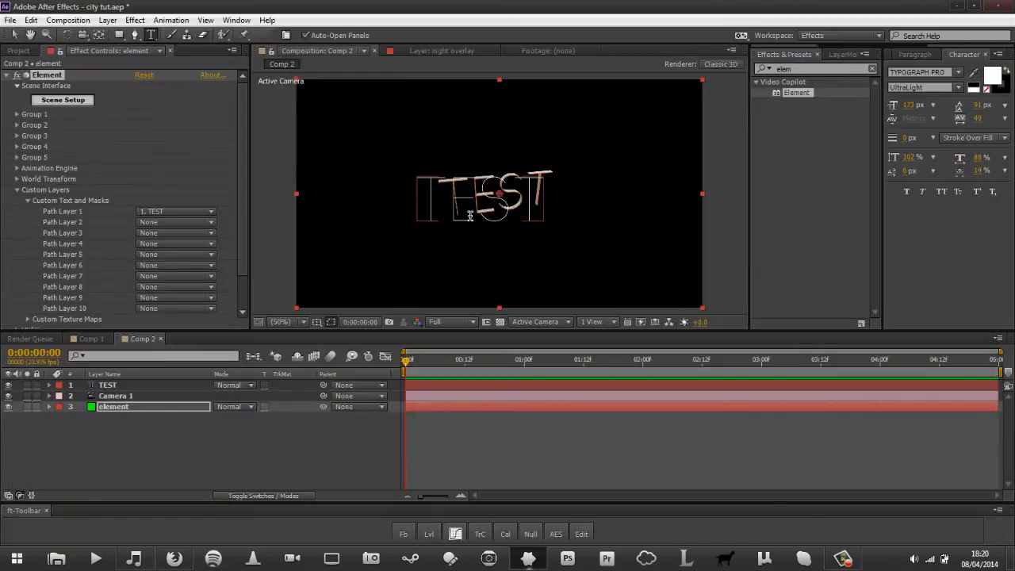
pyautogui.click(9, 387)
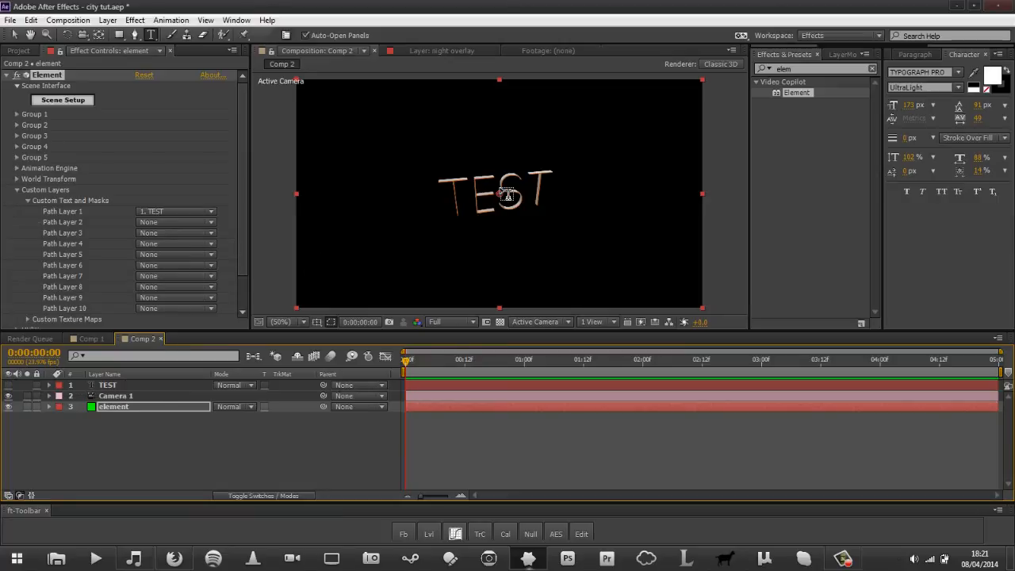
pyautogui.press('c')
pyautogui.moveTo(507, 194); pyautogui.dragTo(519, 173)
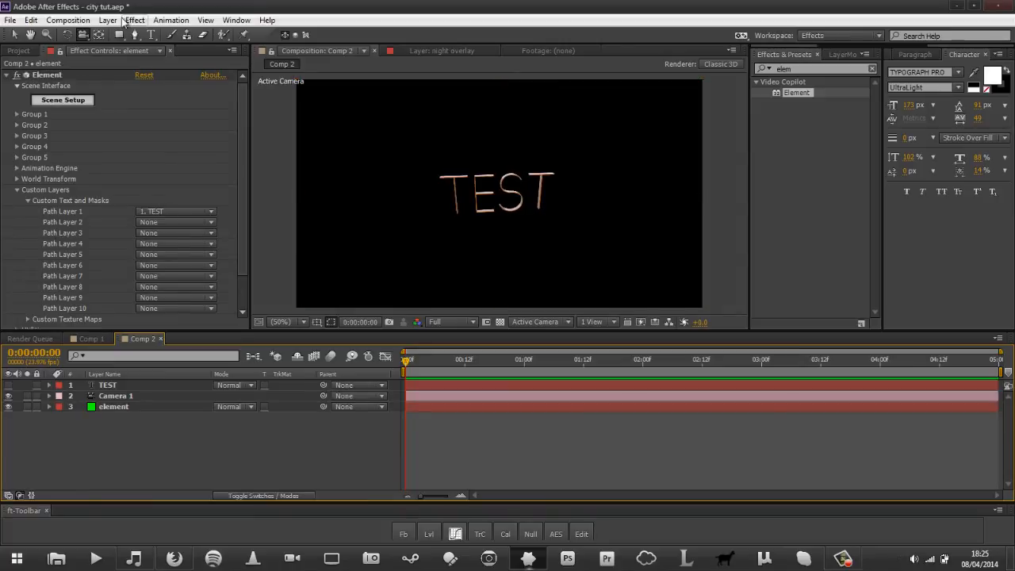
# Step: Add a new Spot light to the composition with its colour set to red, FF0000
pyautogui.click(108, 20)
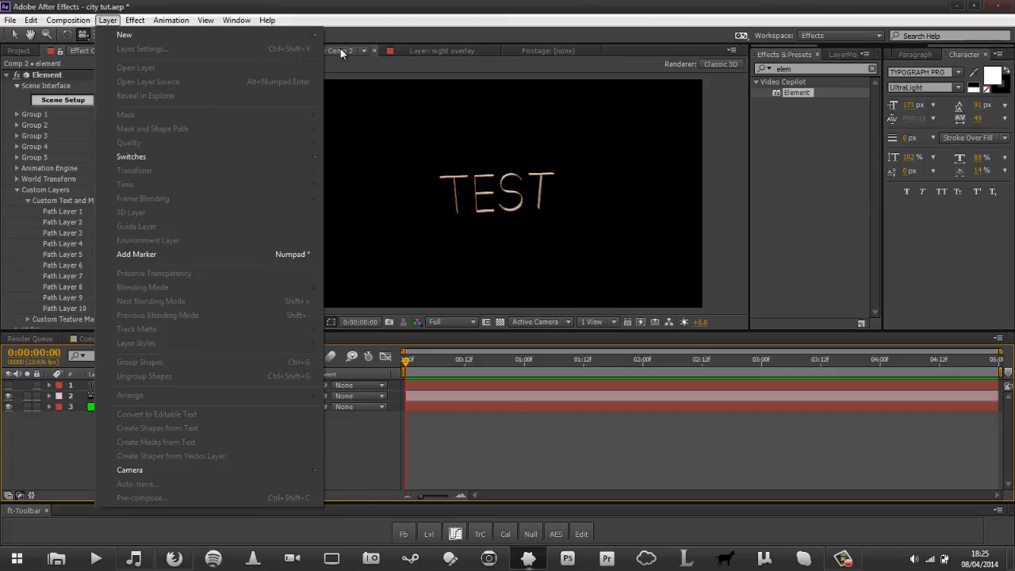
pyautogui.moveTo(319, 35)
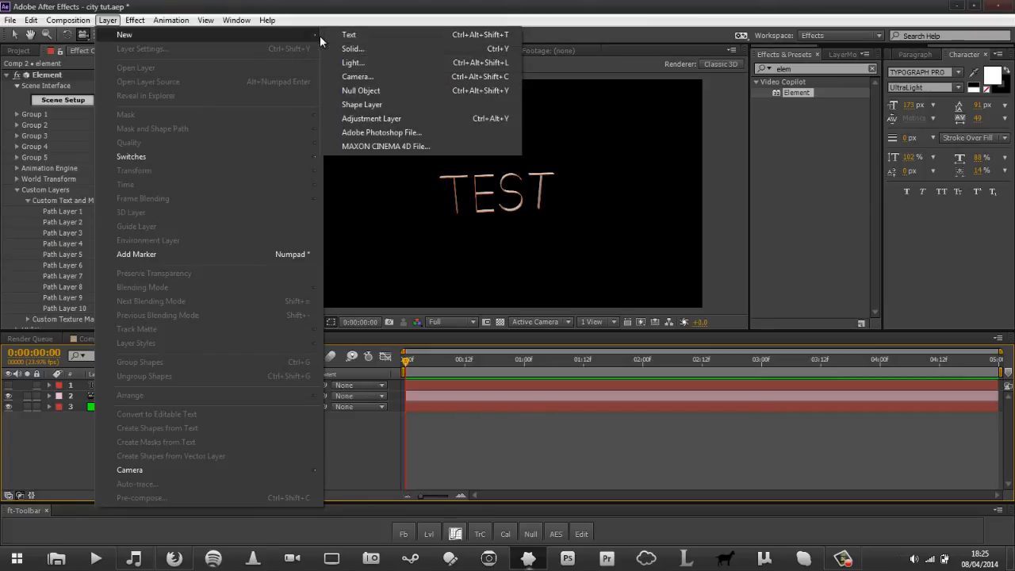
pyautogui.click(404, 65)
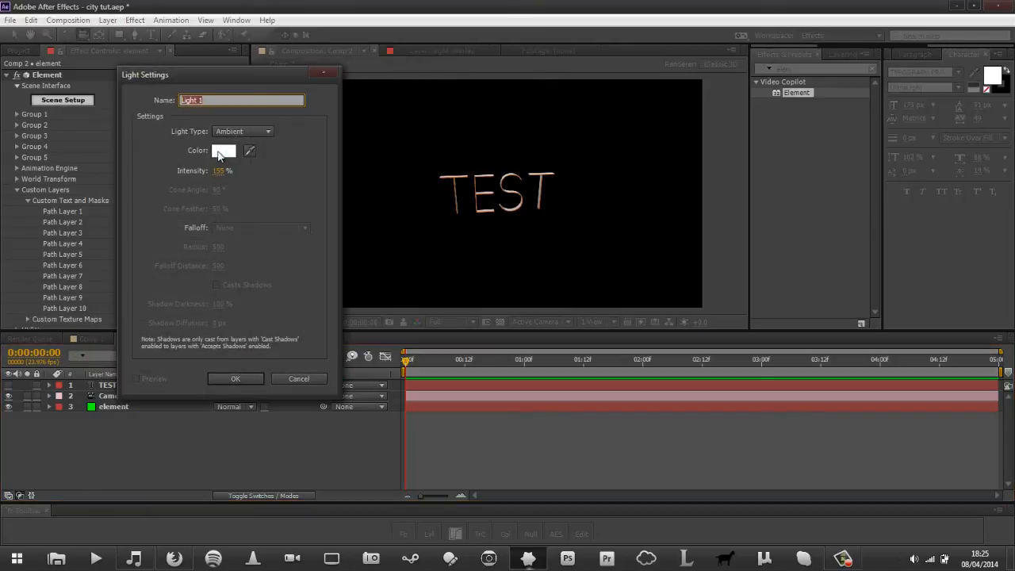
pyautogui.click(220, 155)
pyautogui.moveTo(234, 379); pyautogui.dragTo(323, 265)
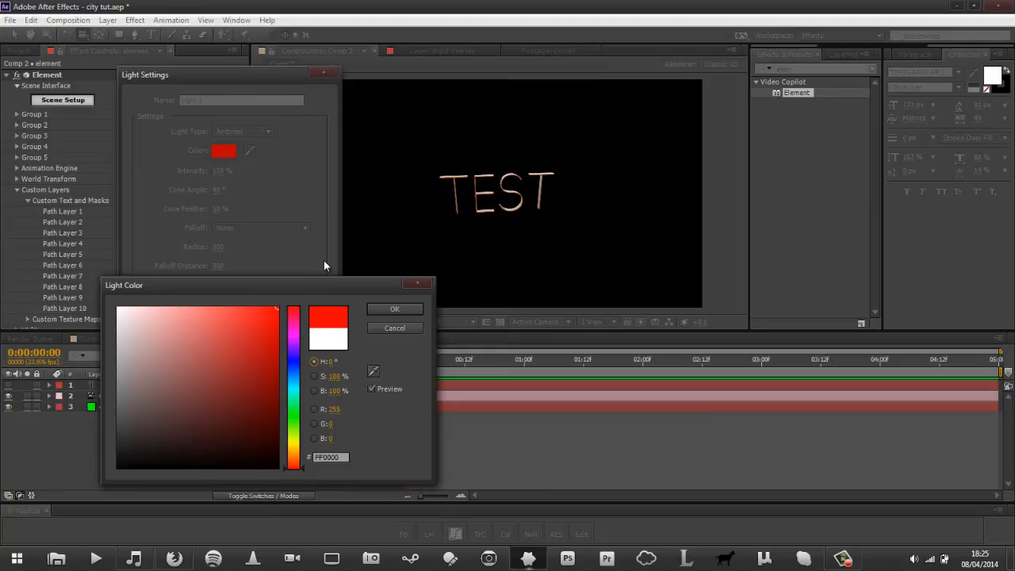
pyautogui.click(397, 308)
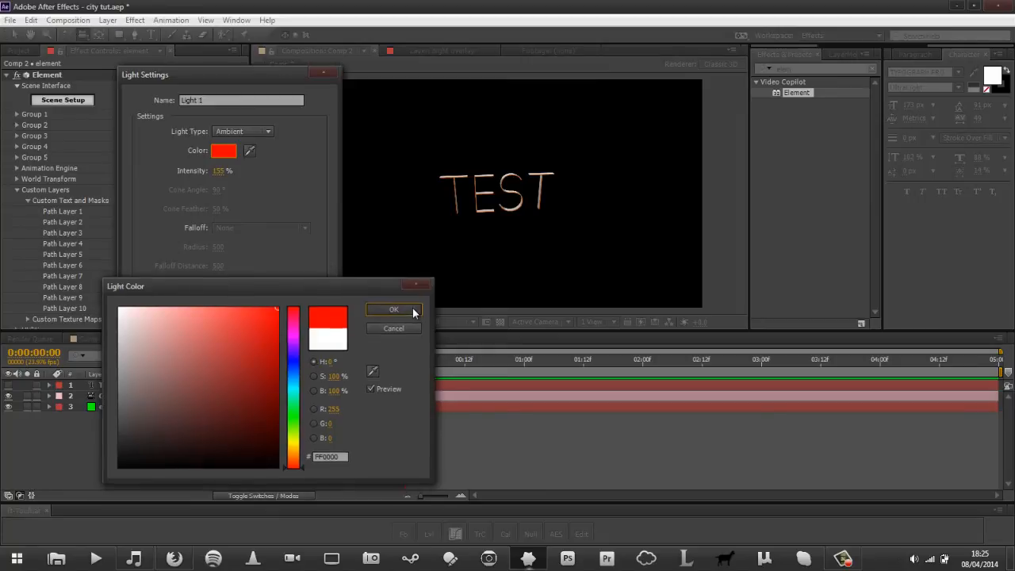
pyautogui.click(262, 131)
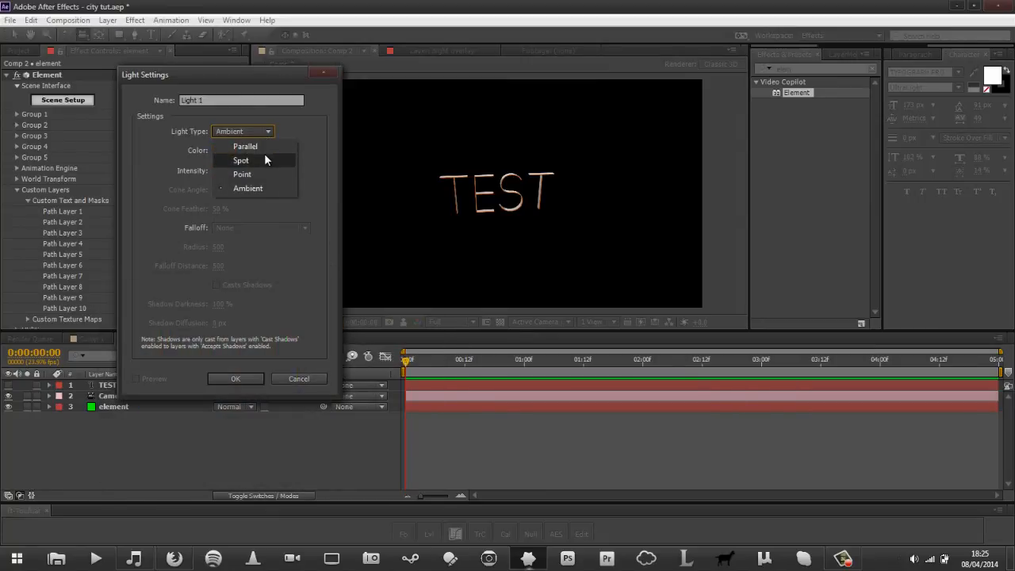
pyautogui.click(266, 159)
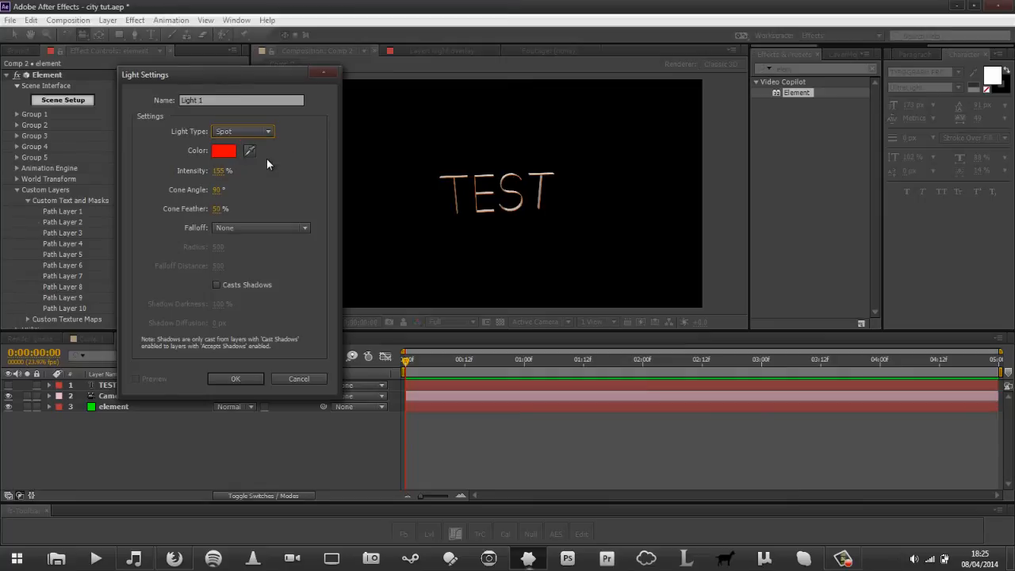
pyautogui.click(235, 378)
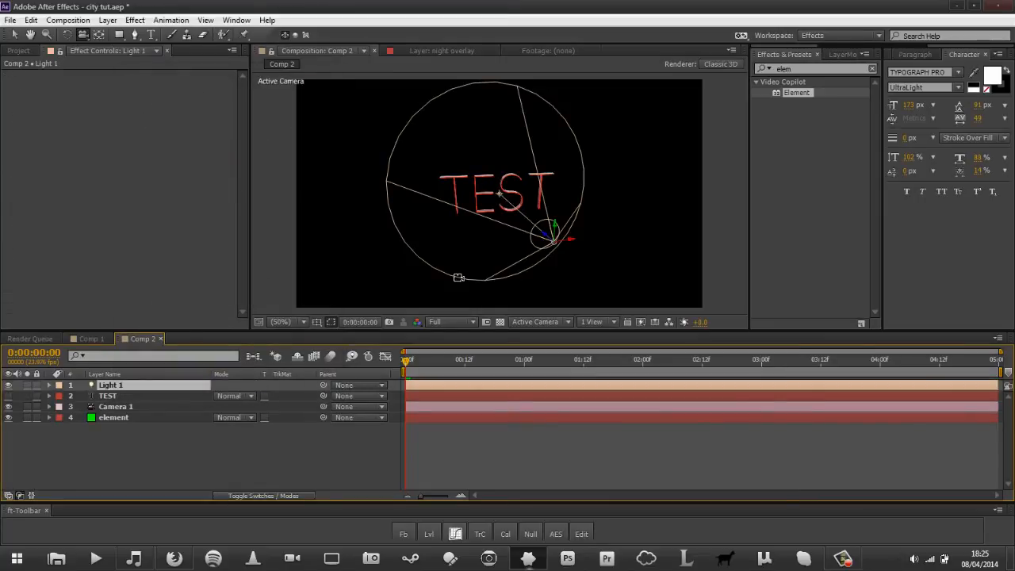
# Step: Shift the point of interest of Light 1 slightly up and to the right over the TEST text, then deselect the light
pyautogui.press('v')
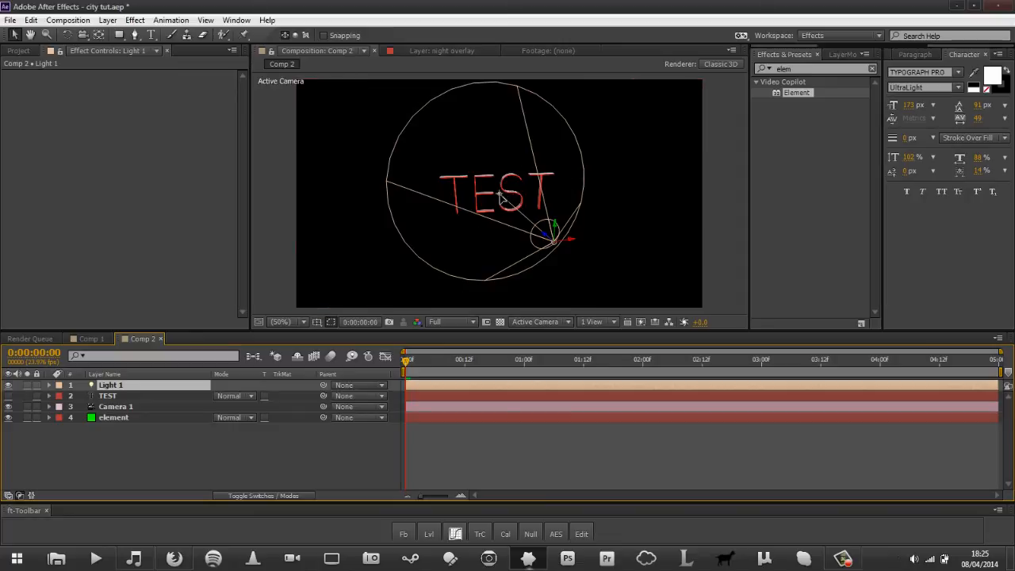
pyautogui.moveTo(501, 198)
pyautogui.mouseDown()
pyautogui.moveTo(645, 199)
pyautogui.moveTo(492, 200)
pyautogui.moveTo(517, 189)
pyautogui.moveTo(520, 102)
pyautogui.moveTo(525, 170)
pyautogui.moveTo(504, 193)
pyautogui.mouseUp()
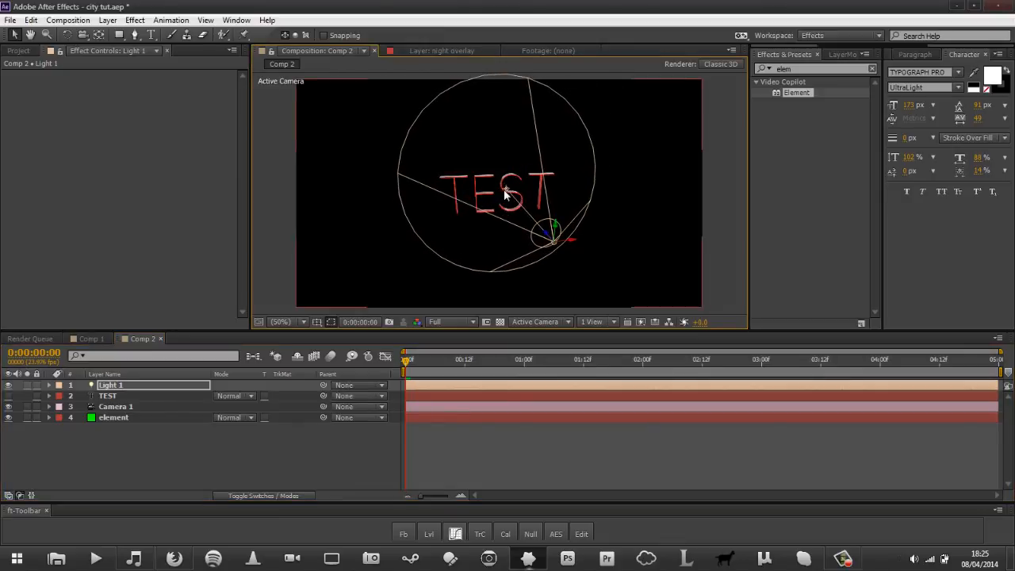
pyautogui.click(213, 439)
pyautogui.moveTo(243, 477); pyautogui.dragTo(134, 422)
pyautogui.click(134, 422)
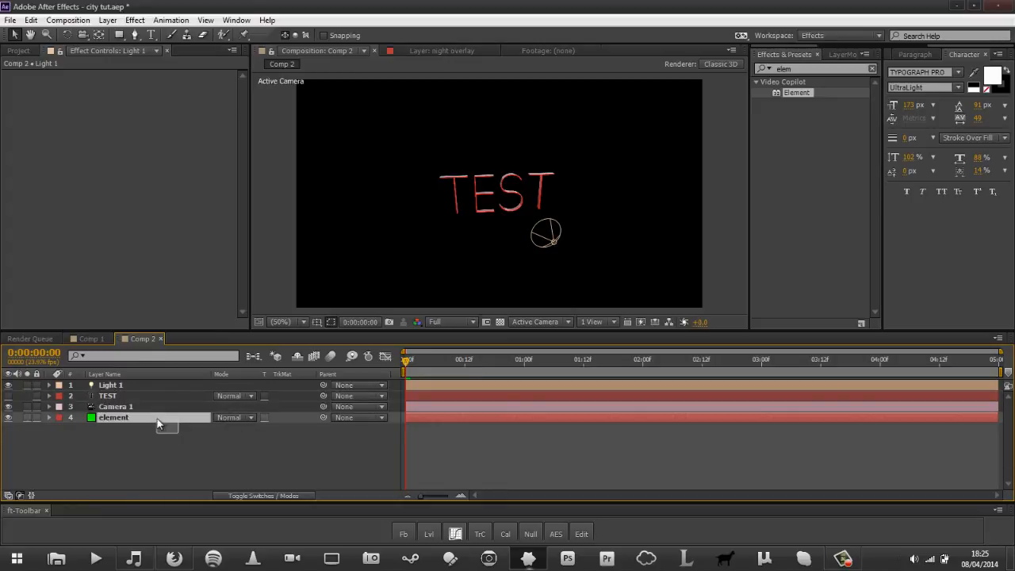
pyautogui.click(170, 429)
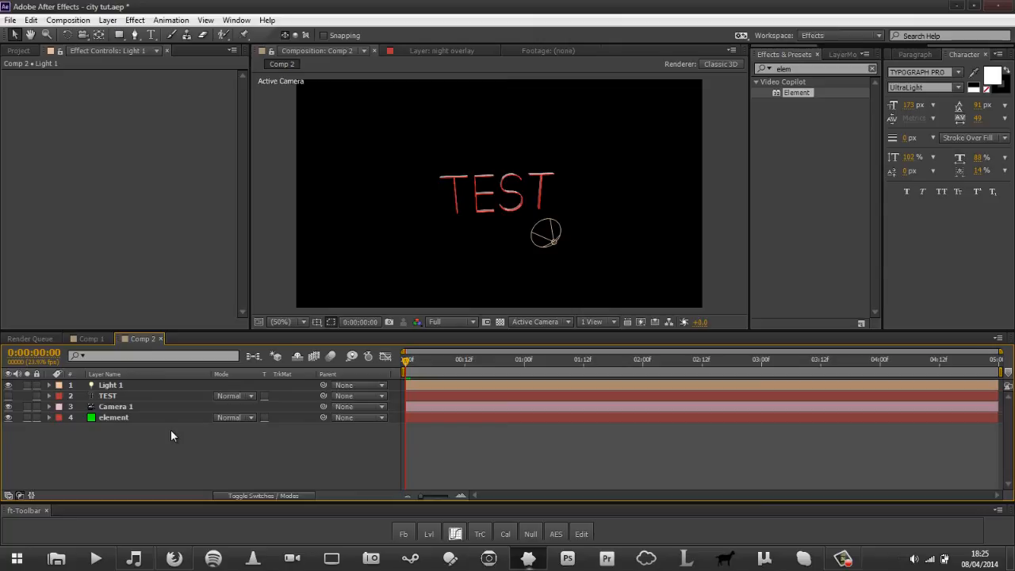
# Step: Examine the Particle Replicator and Particle Look settings of Group 1 in the Element effect on the element layer
pyautogui.click(129, 419)
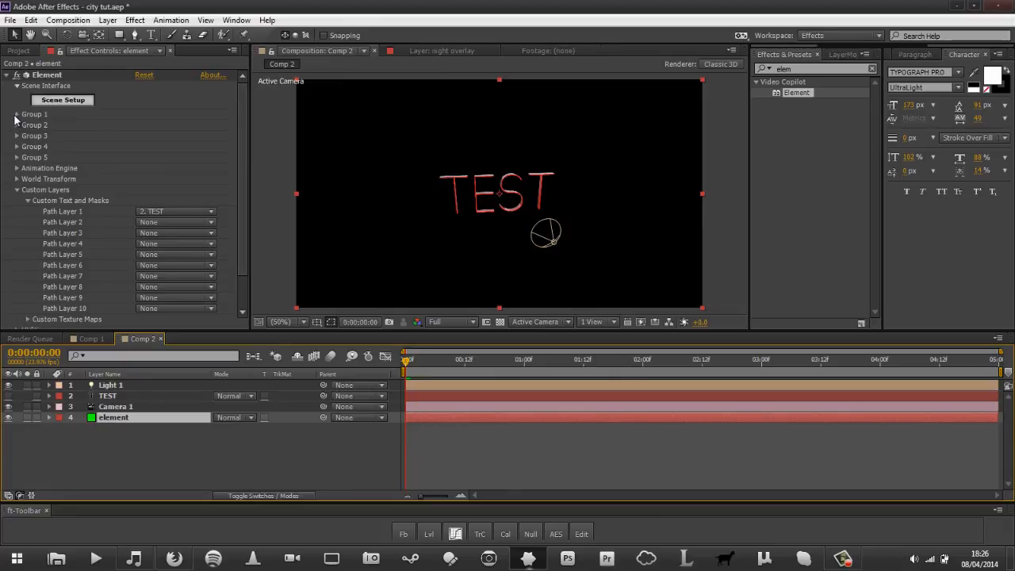
pyautogui.click(17, 115)
pyautogui.click(28, 126)
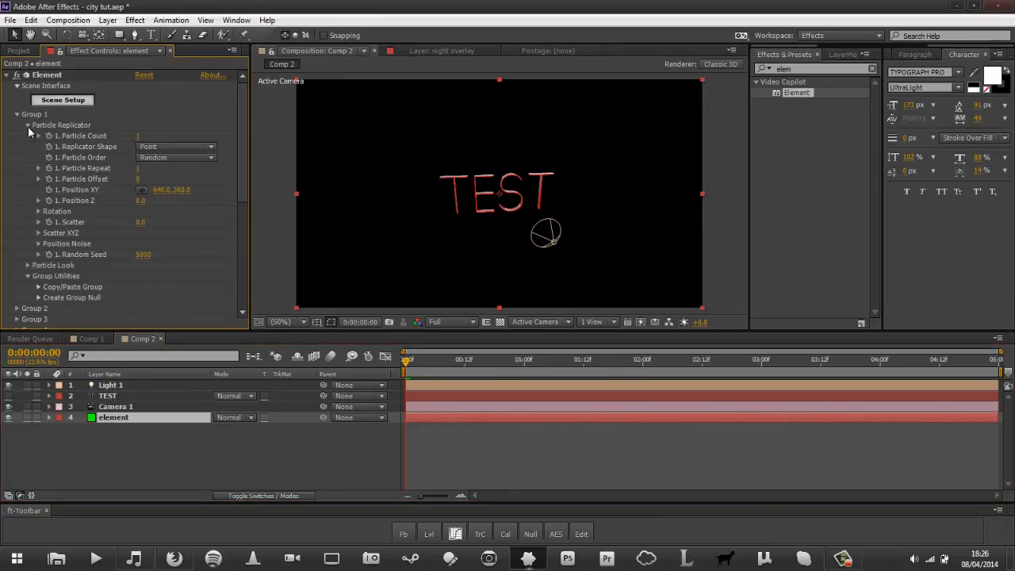
pyautogui.click(27, 264)
pyautogui.scroll(-1, 241, 143)
pyautogui.moveTo(241, 145); pyautogui.dragTo(240, 80)
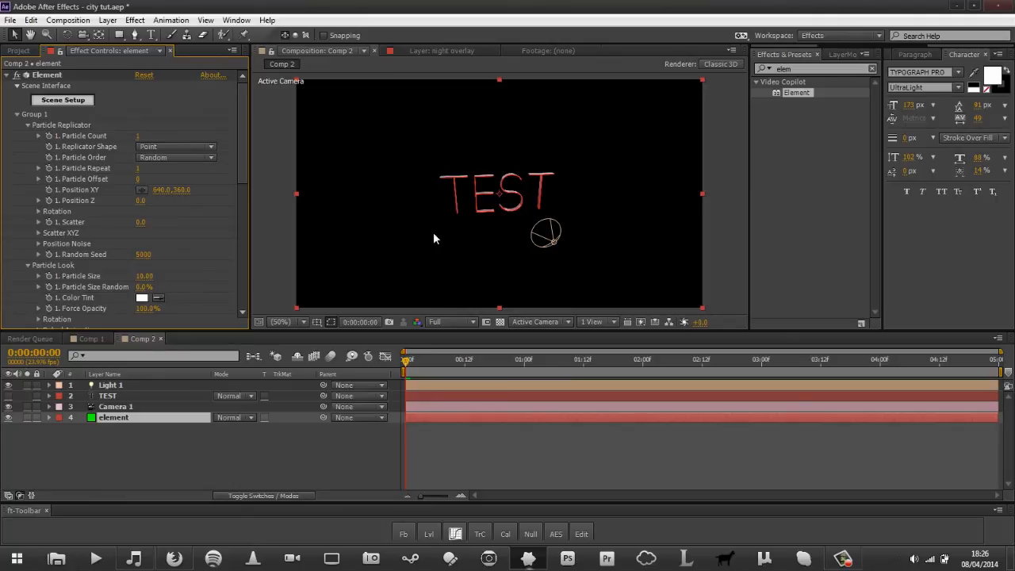
# Step: Reposition Light 1 below the last letter of the TEST text, slightly closer to the letters
pyautogui.click(555, 241)
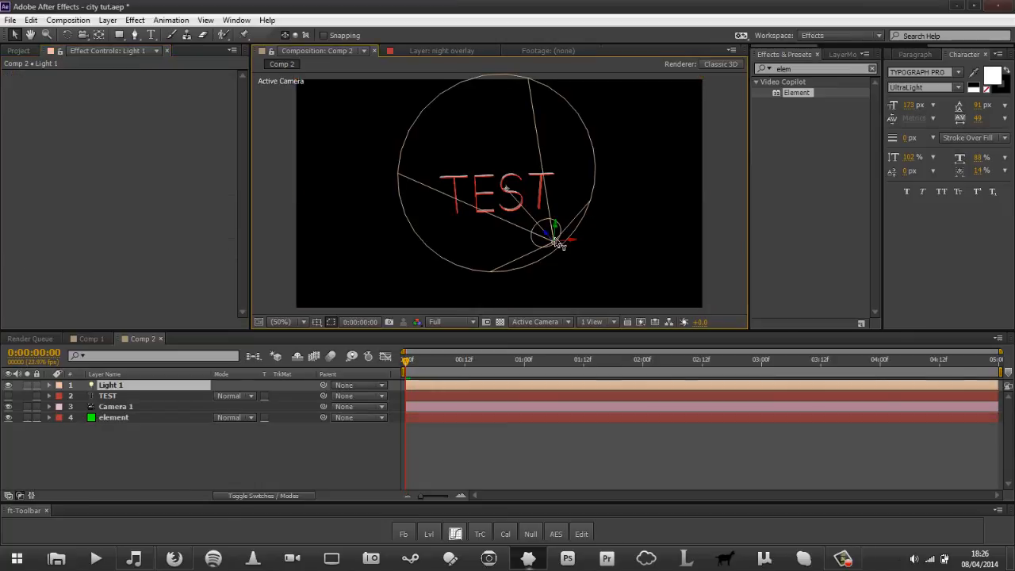
pyautogui.click(362, 466)
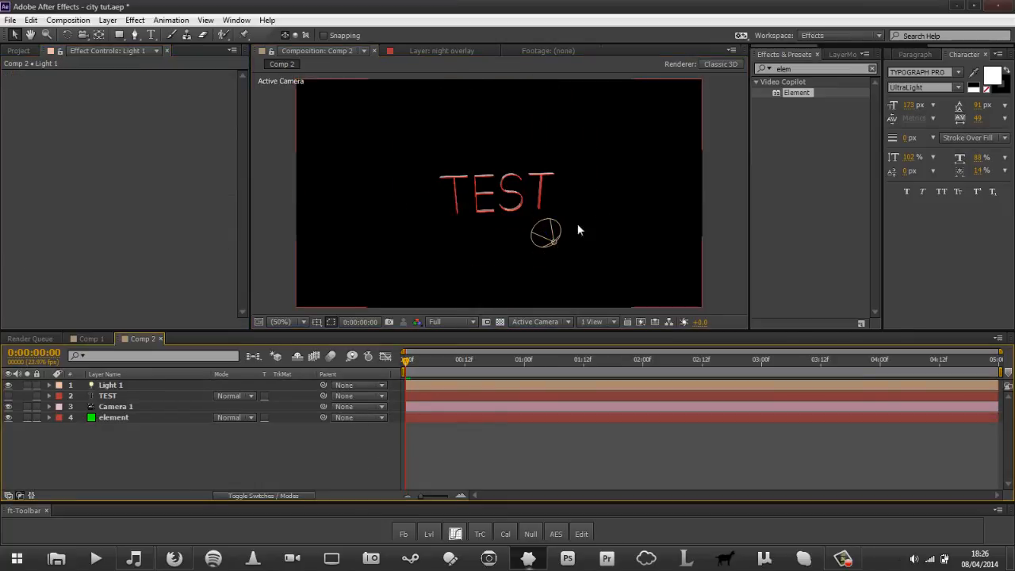
pyautogui.click(550, 241)
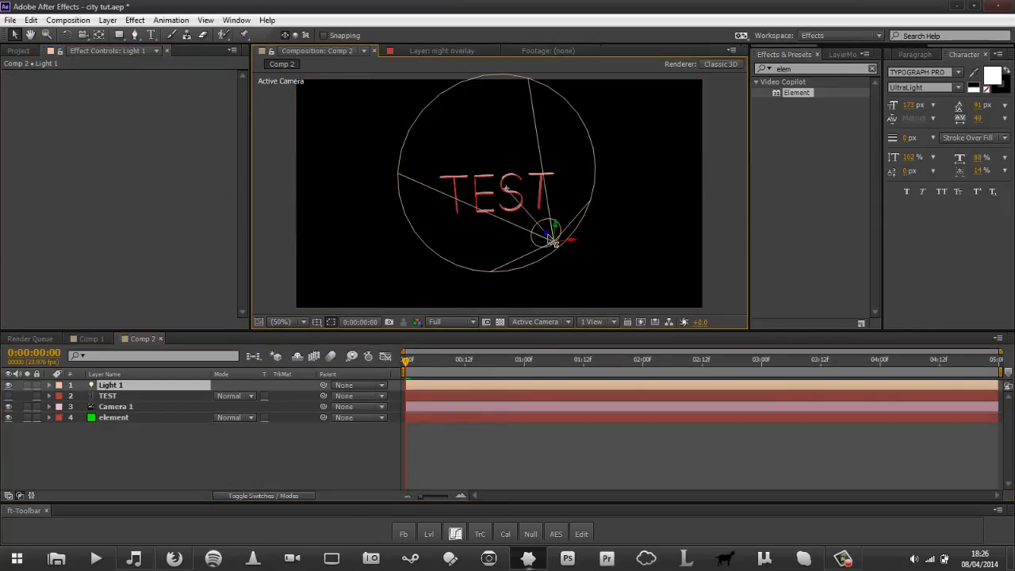
pyautogui.moveTo(556, 245); pyautogui.dragTo(569, 229)
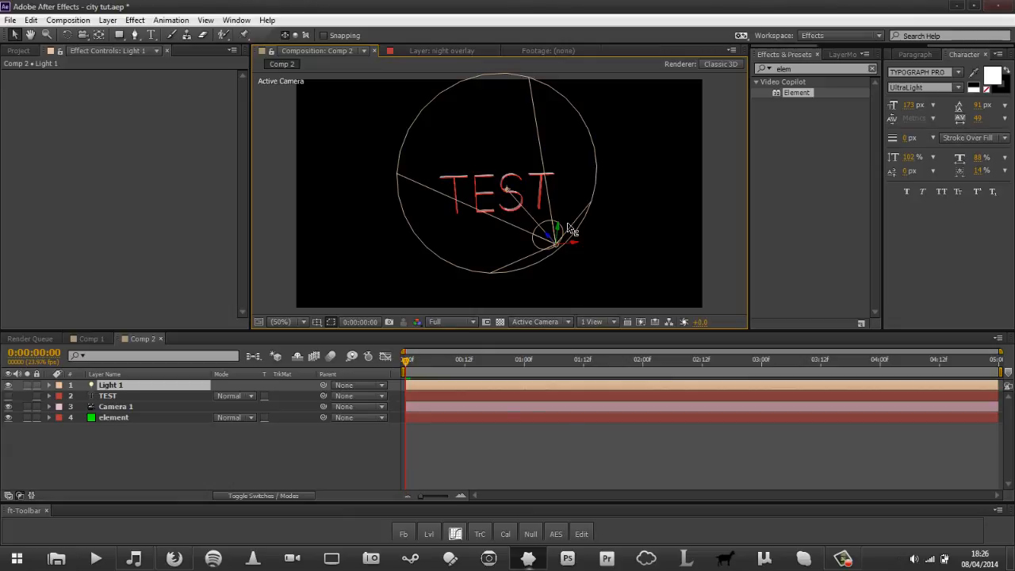
pyautogui.moveTo(569, 229); pyautogui.dragTo(570, 231)
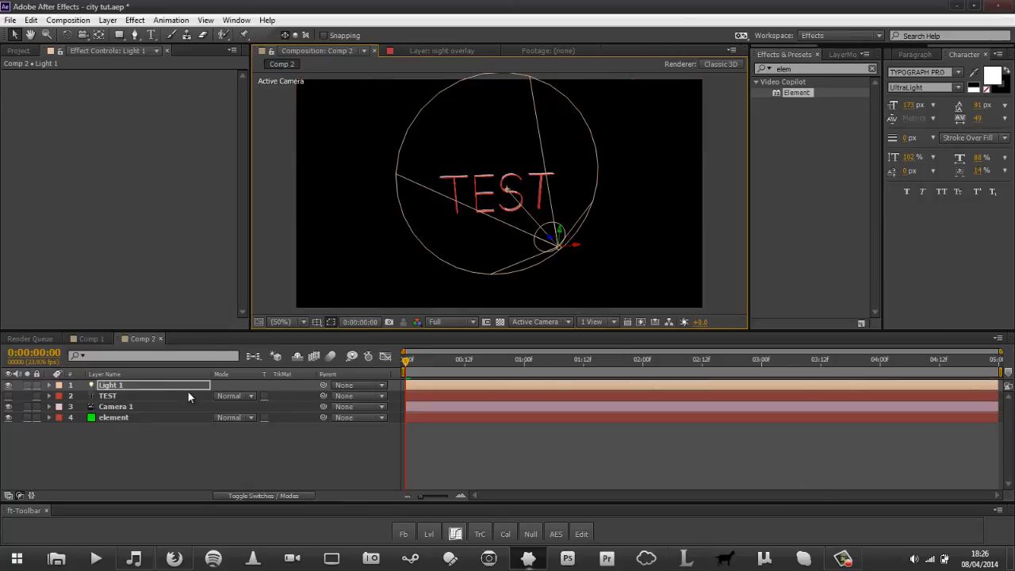
pyautogui.moveTo(202, 454)
pyautogui.mouseDown()
pyautogui.moveTo(183, 428)
pyautogui.moveTo(198, 456)
pyautogui.mouseUp()
pyautogui.click(198, 456)
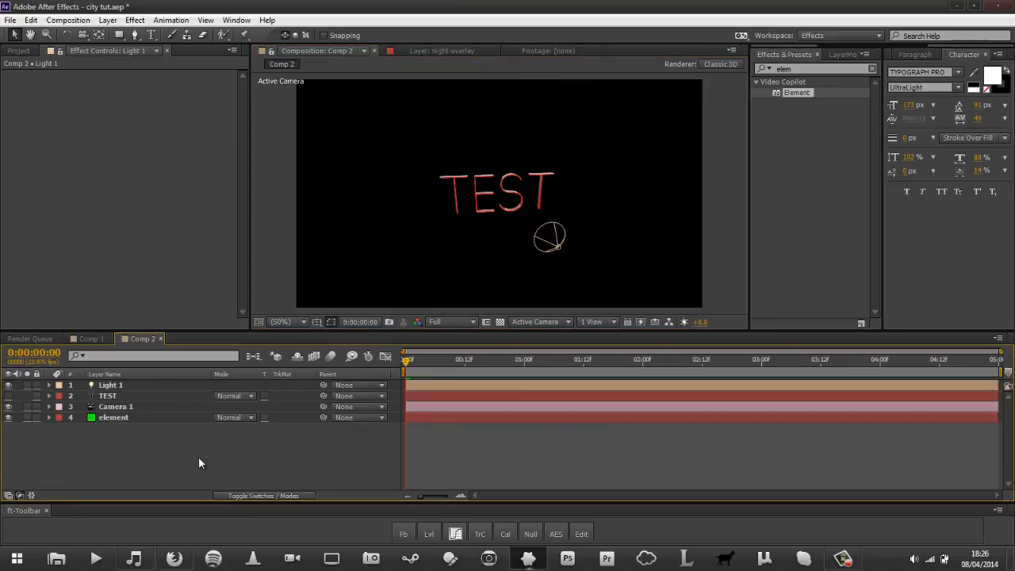
pyautogui.click(556, 249)
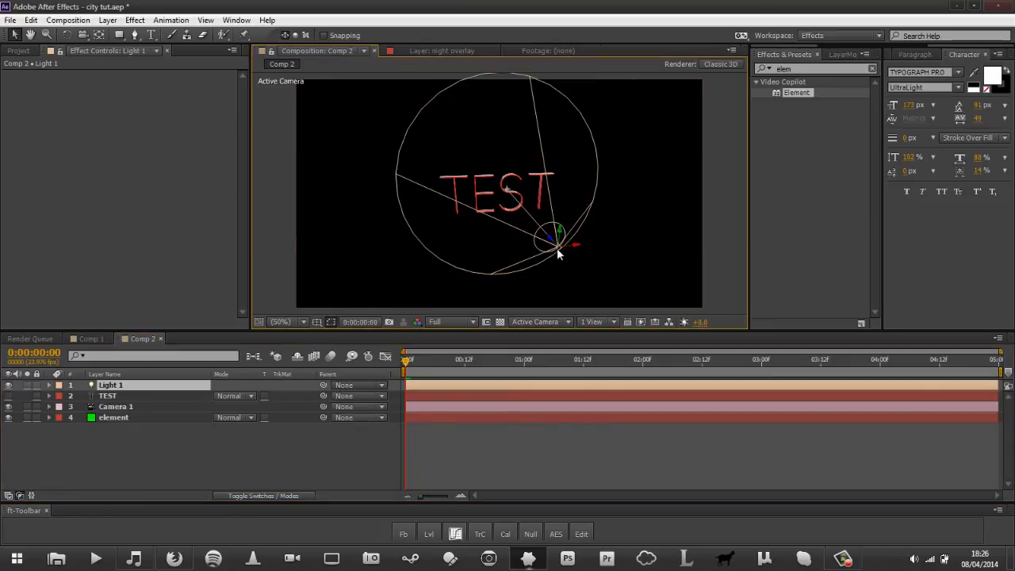
pyautogui.moveTo(511, 213); pyautogui.dragTo(579, 207)
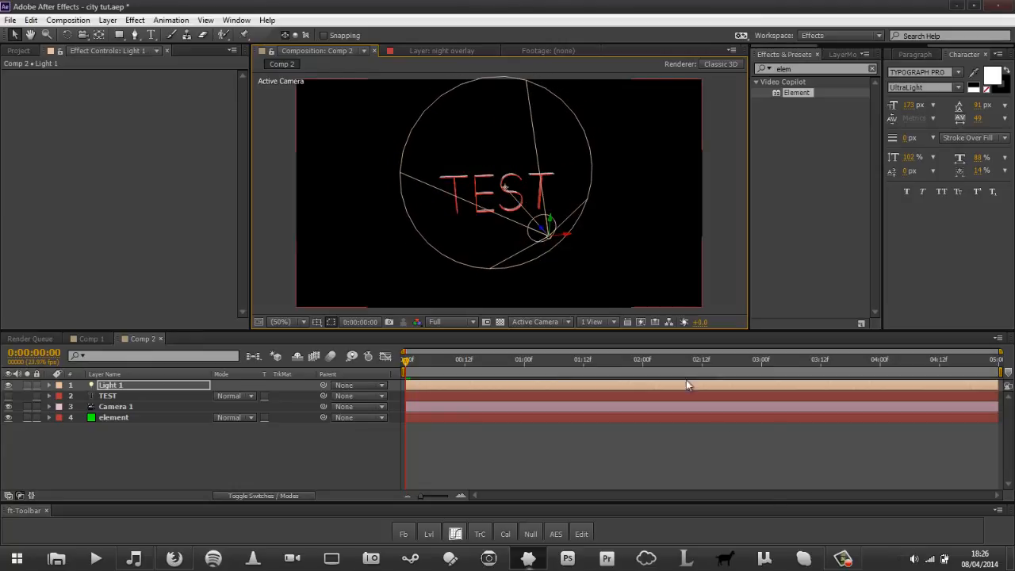
pyautogui.click(843, 558)
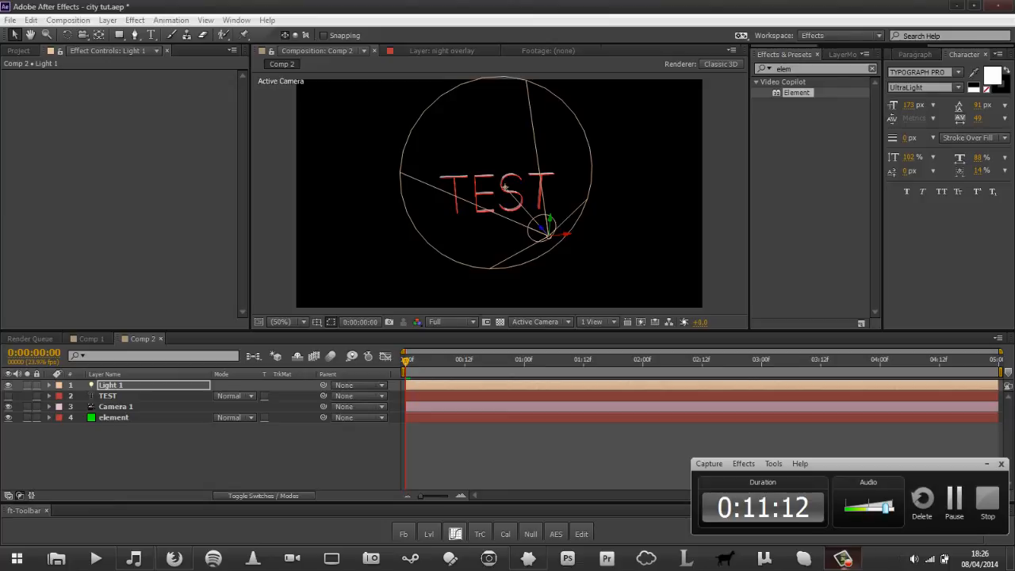